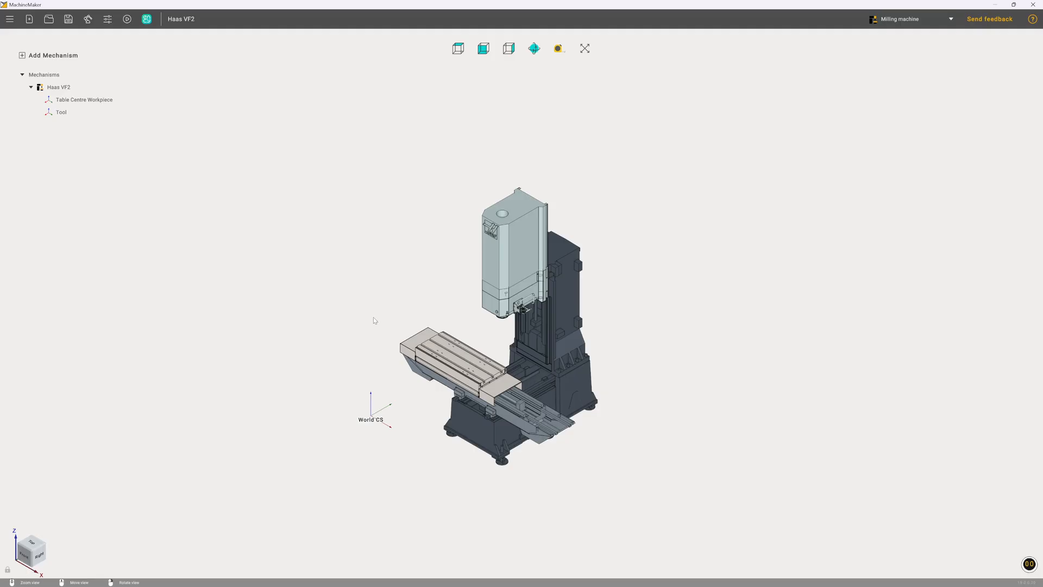
# Add a machine equipment mechanism from the file TRT160_STEP_10-2019.STEP.
pyautogui.click(52, 55)
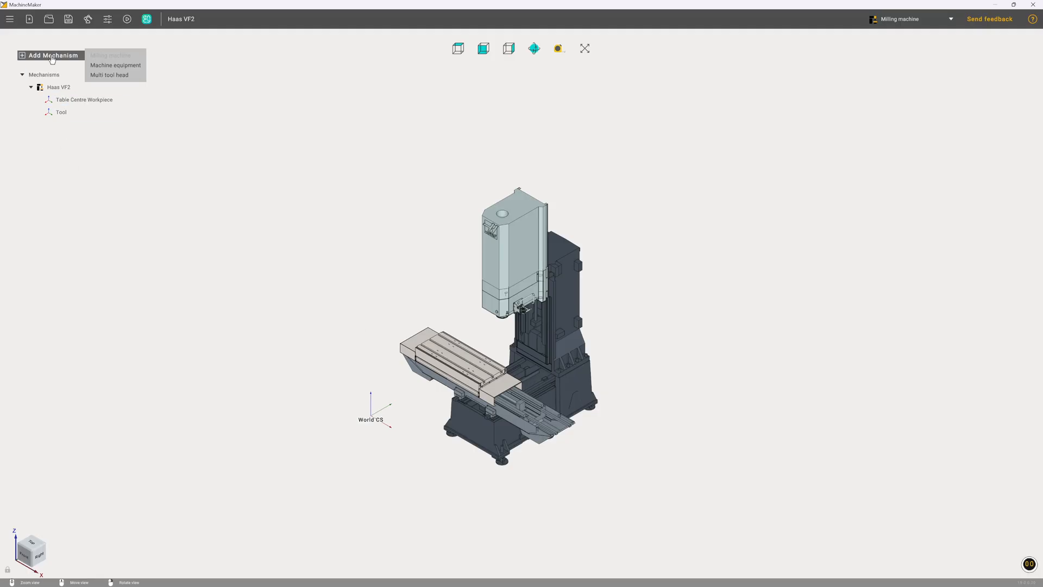
pyautogui.click(99, 66)
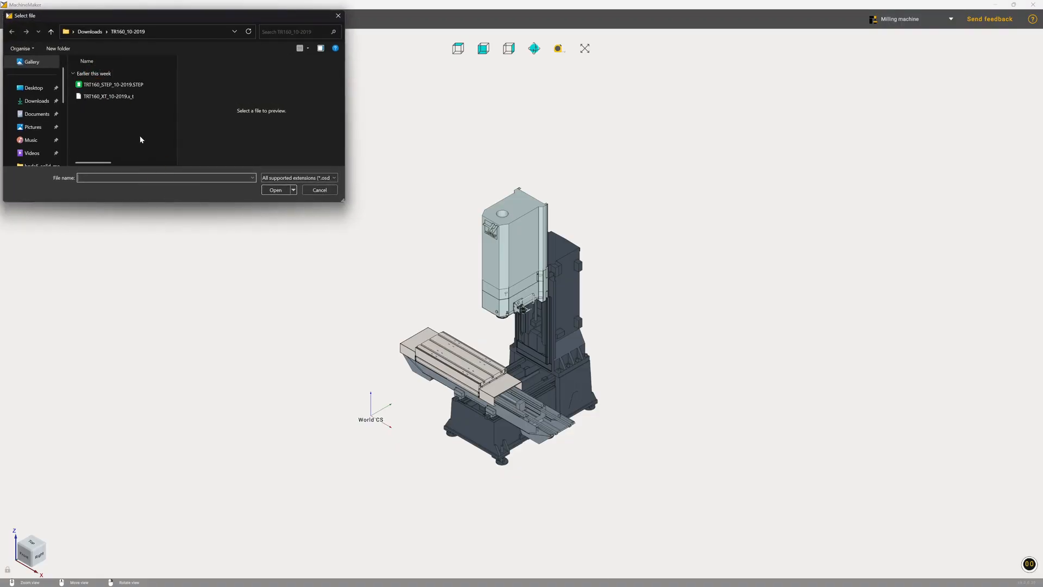
pyautogui.click(112, 85)
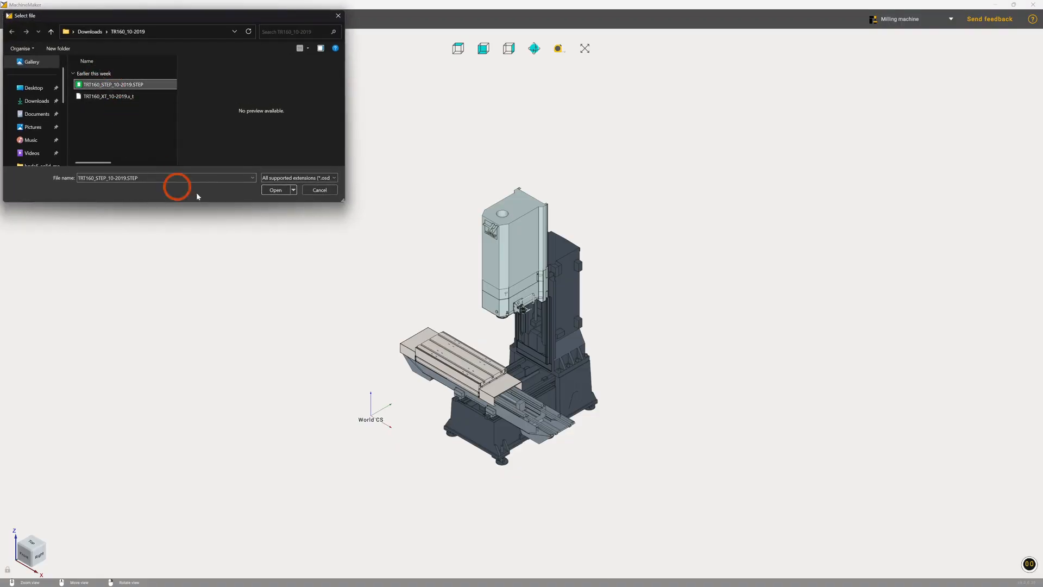
pyautogui.click(276, 190)
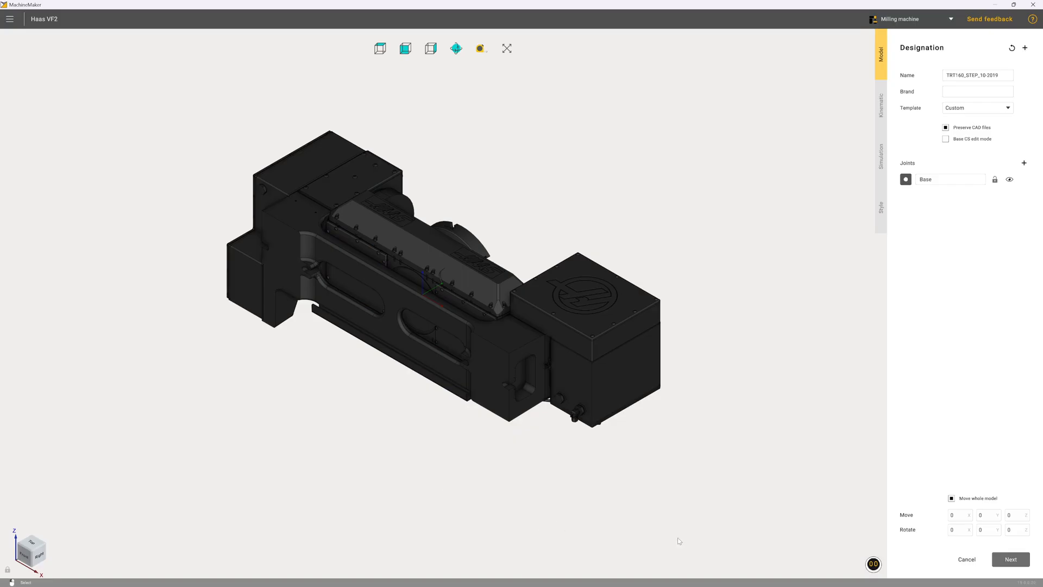
# Rotate the whole model 90 degrees about X and apply the 2 rotary axes template.
pyautogui.click(957, 531)
pyautogui.write('90')
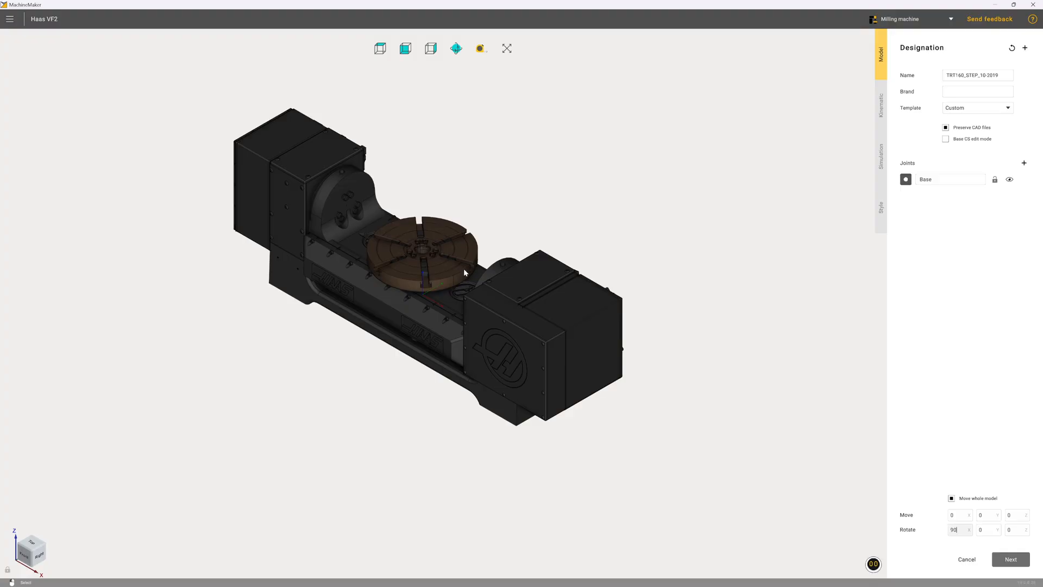
pyautogui.click(1005, 106)
pyautogui.click(986, 131)
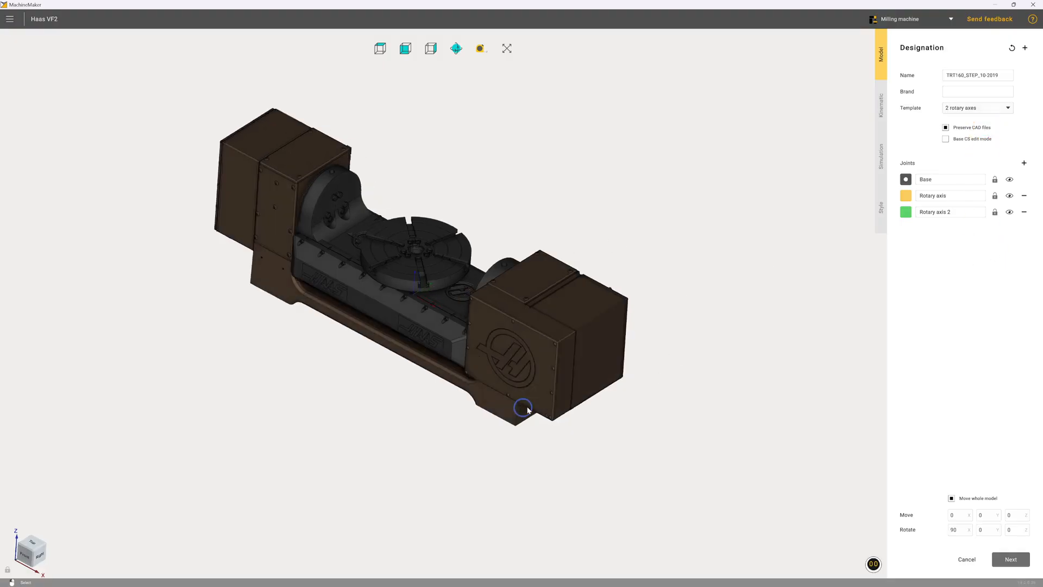
# Assign the tilting cradle body and its front HAAS cover to the Rotary axis joint.
pyautogui.moveTo(526, 407); pyautogui.dragTo(559, 406, button='middle')
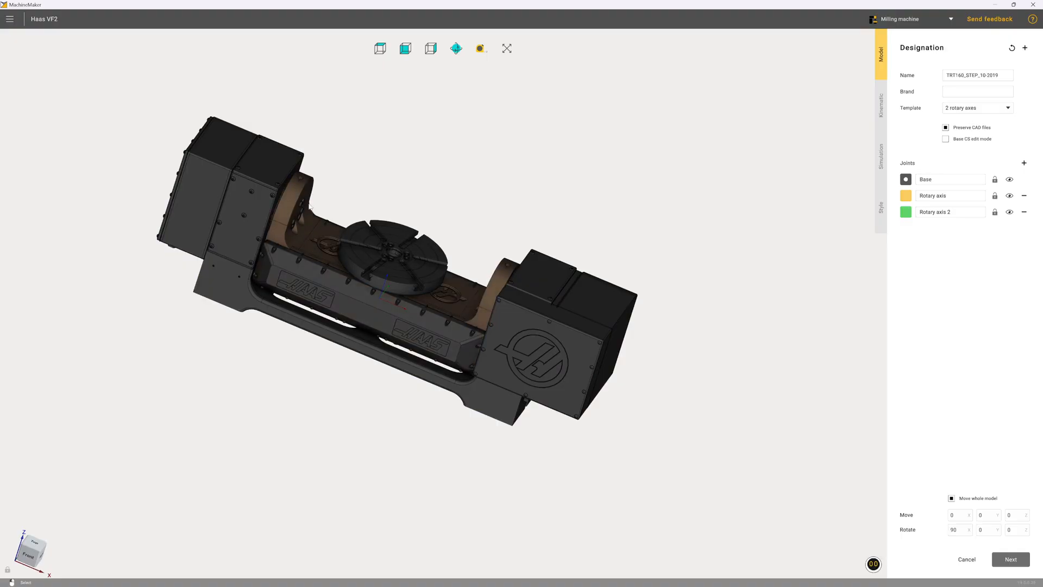
pyautogui.click(906, 195)
pyautogui.click(497, 287)
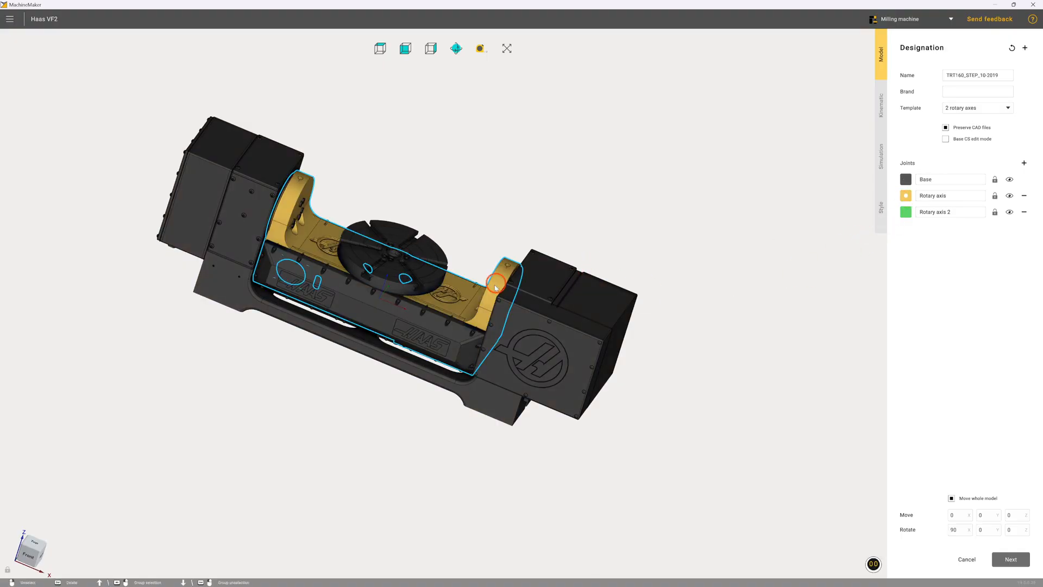
pyautogui.click(449, 332)
# Assign the mounting bolts on both end plates of the cradle to the Rotary axis joint.
pyautogui.scroll(4, 300, 226)
pyautogui.scroll(3, 301, 226)
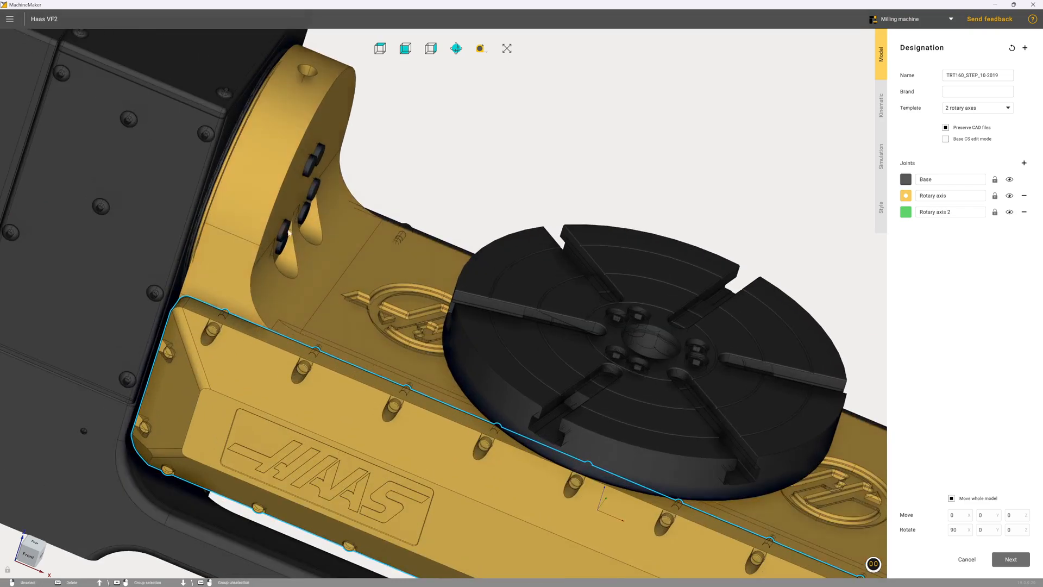
pyautogui.click(282, 230)
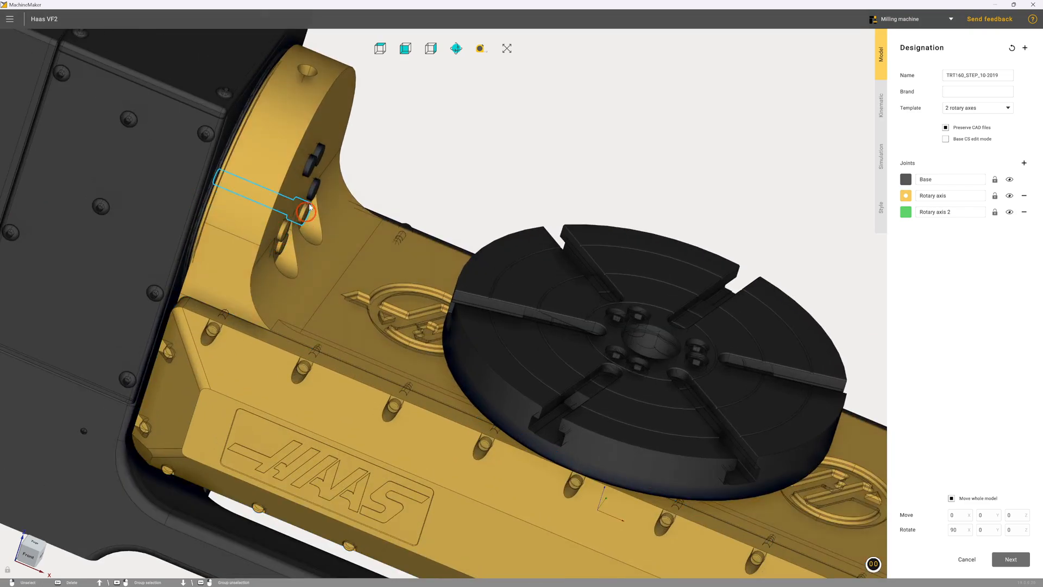
pyautogui.scroll(-5, 331, 244)
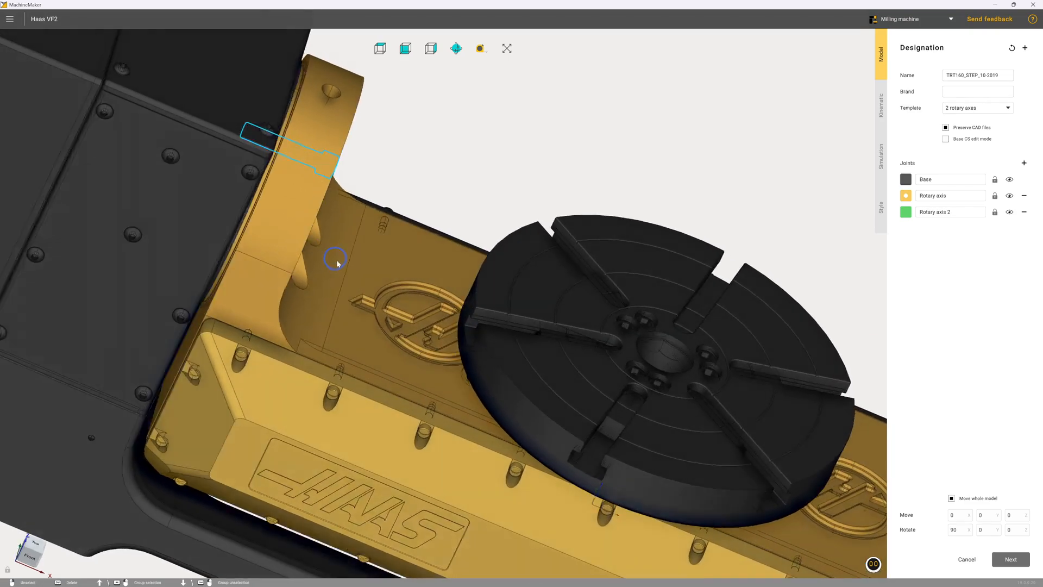
pyautogui.scroll(2, 678, 400)
pyautogui.scroll(1, 677, 401)
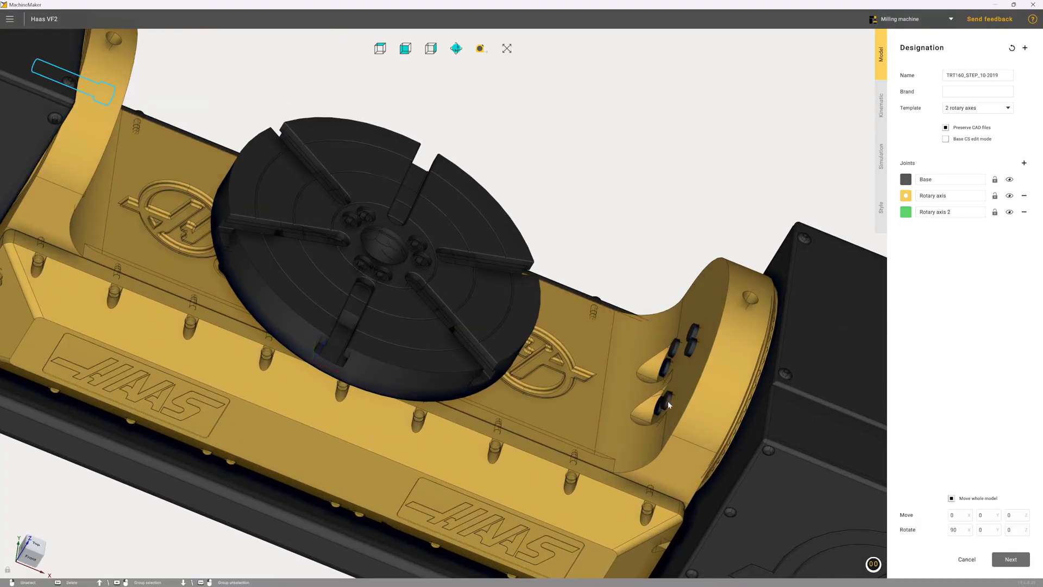
pyautogui.click(662, 401)
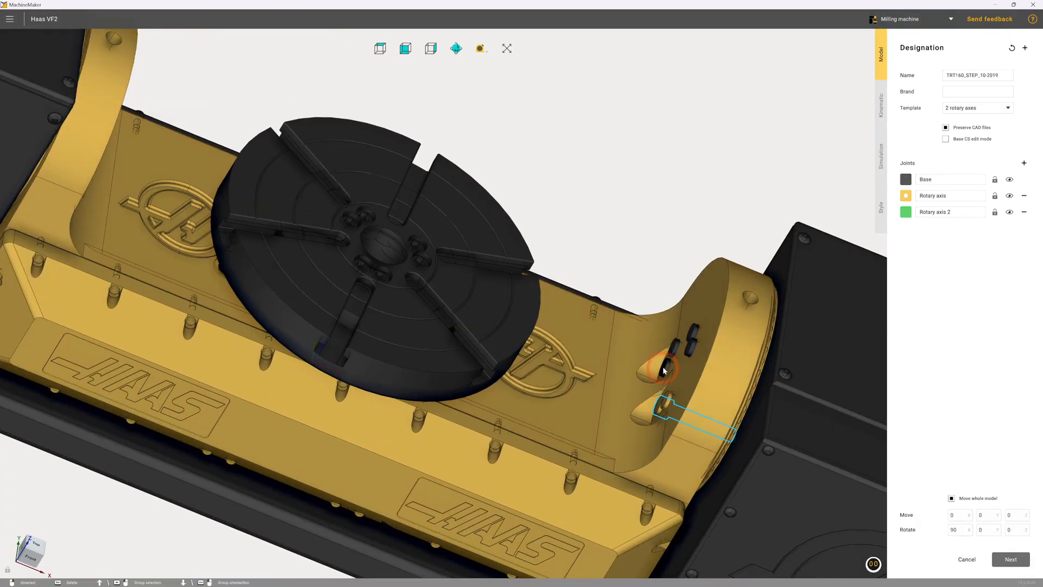
pyautogui.click(696, 335)
# Assign the cradle's remaining rear and underside cover to the Rotary axis joint.
pyautogui.moveTo(694, 337); pyautogui.dragTo(635, 400, button='right')
pyautogui.click(649, 230)
pyautogui.moveTo(596, 324); pyautogui.dragTo(621, 191, button='right')
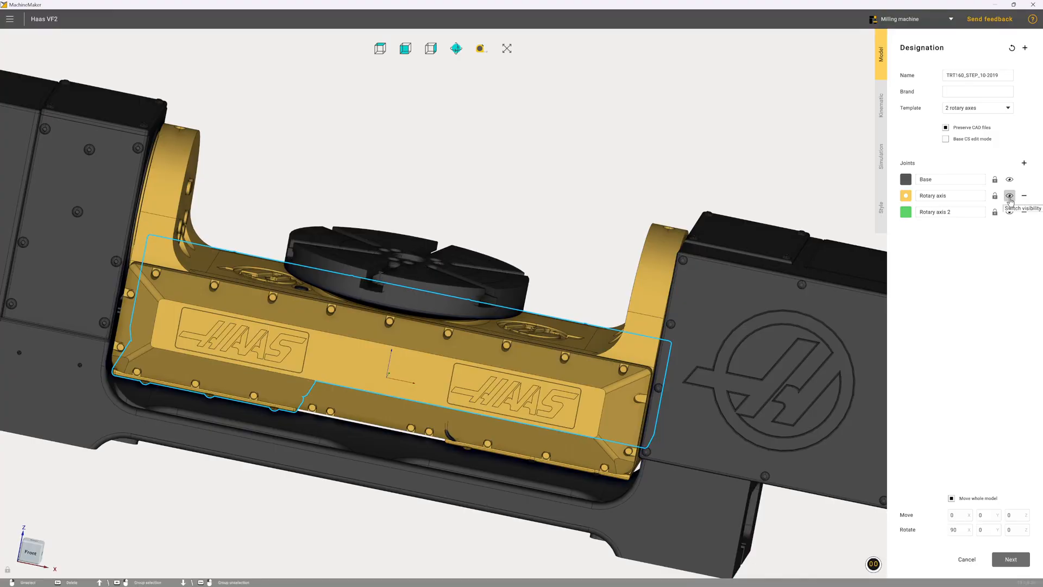
# Hide the Rotary axis parts and assign the leftover inner panel, cable, ring and small plug under the table to that joint.
pyautogui.click(1009, 198)
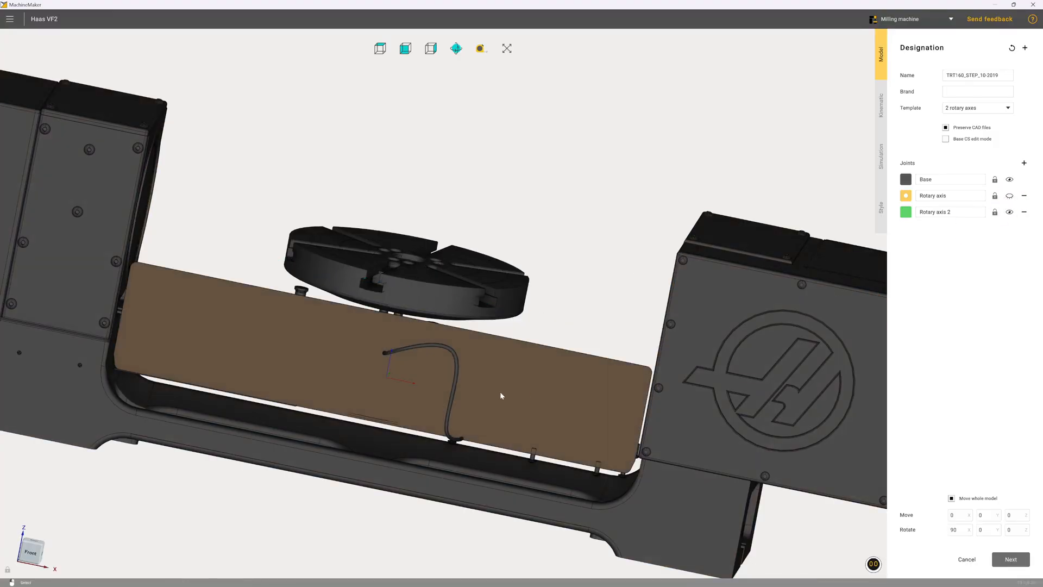
pyautogui.click(500, 392)
pyautogui.click(454, 379)
pyautogui.click(432, 340)
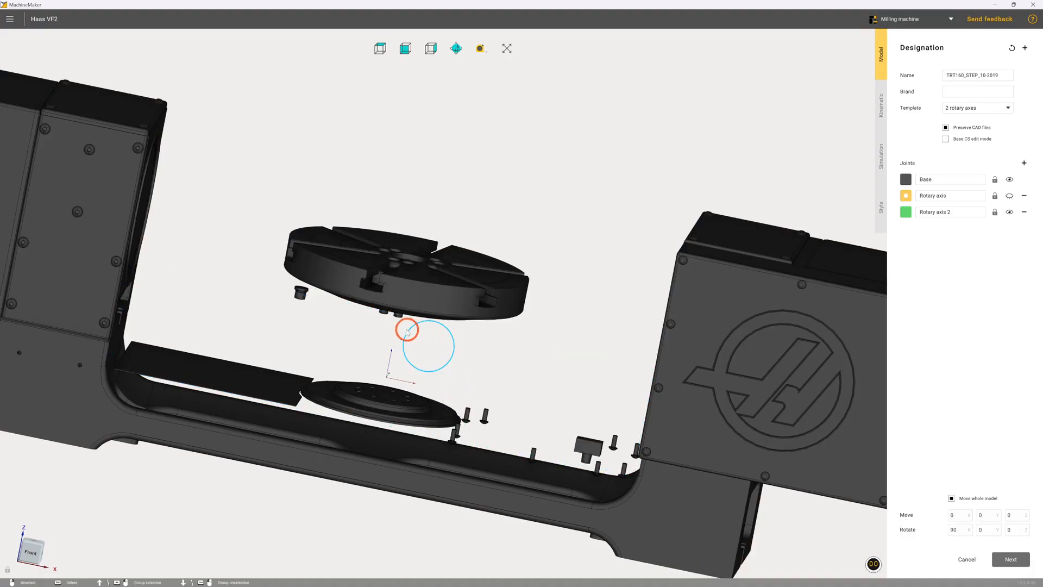
pyautogui.moveTo(367, 335); pyautogui.dragTo(344, 282, button='right')
pyautogui.click(297, 311)
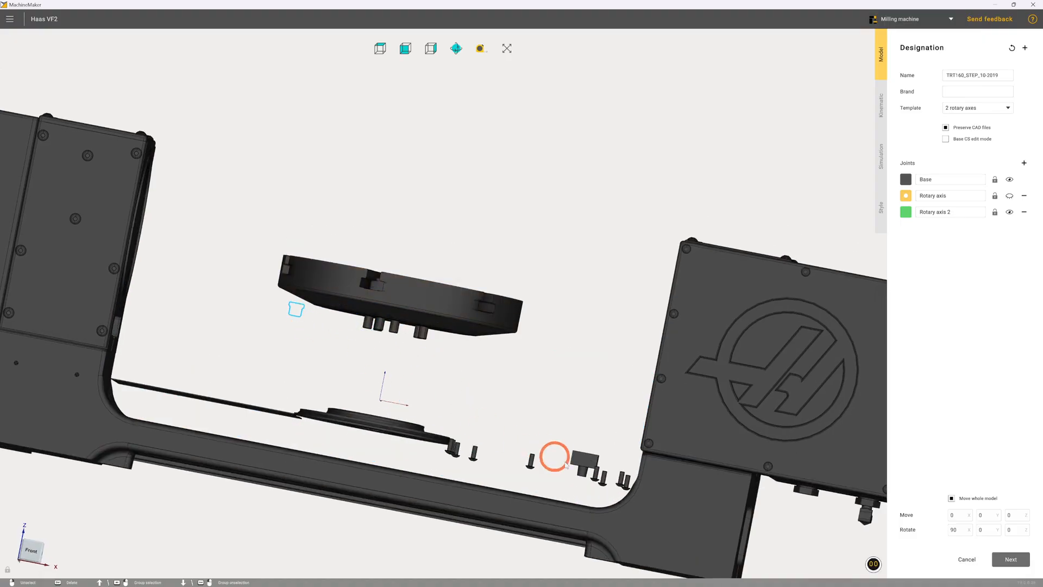
# Assign the loose screws and the small block above the base to the Rotary axis joint.
pyautogui.click(624, 480)
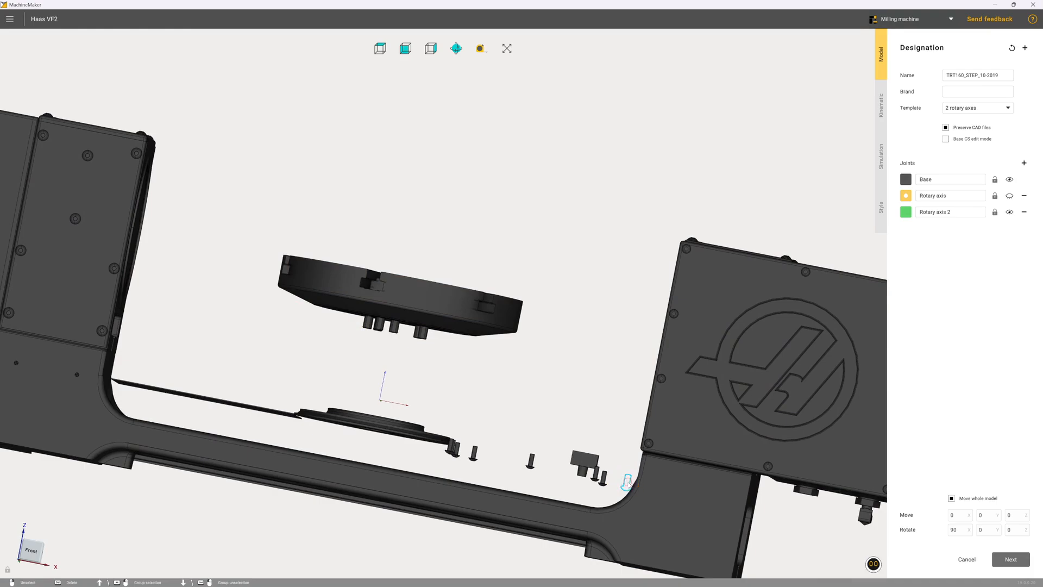
pyautogui.click(602, 477)
pyautogui.click(595, 473)
pyautogui.click(587, 462)
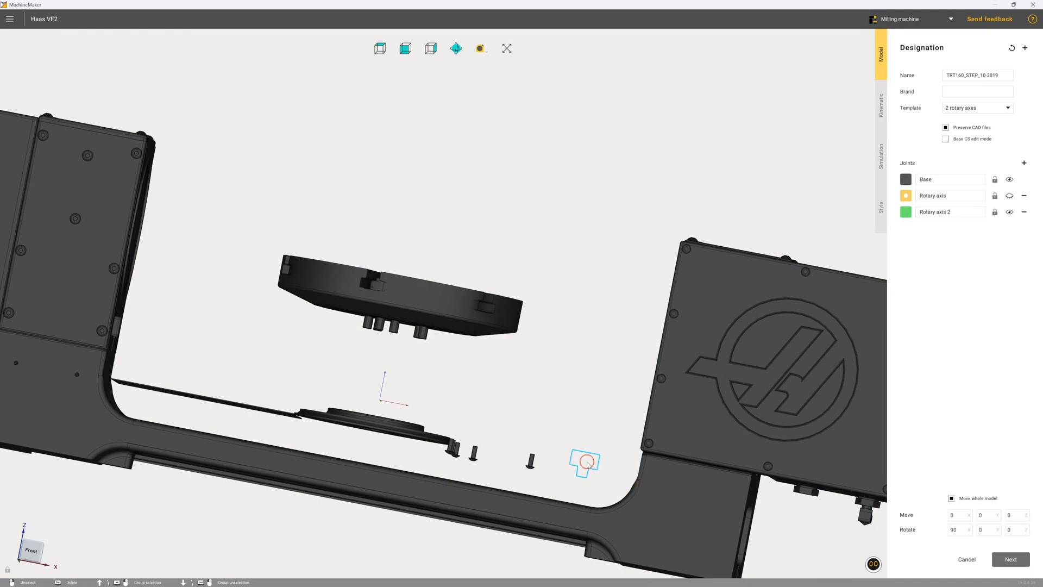
pyautogui.click(531, 459)
pyautogui.click(475, 453)
pyautogui.click(462, 454)
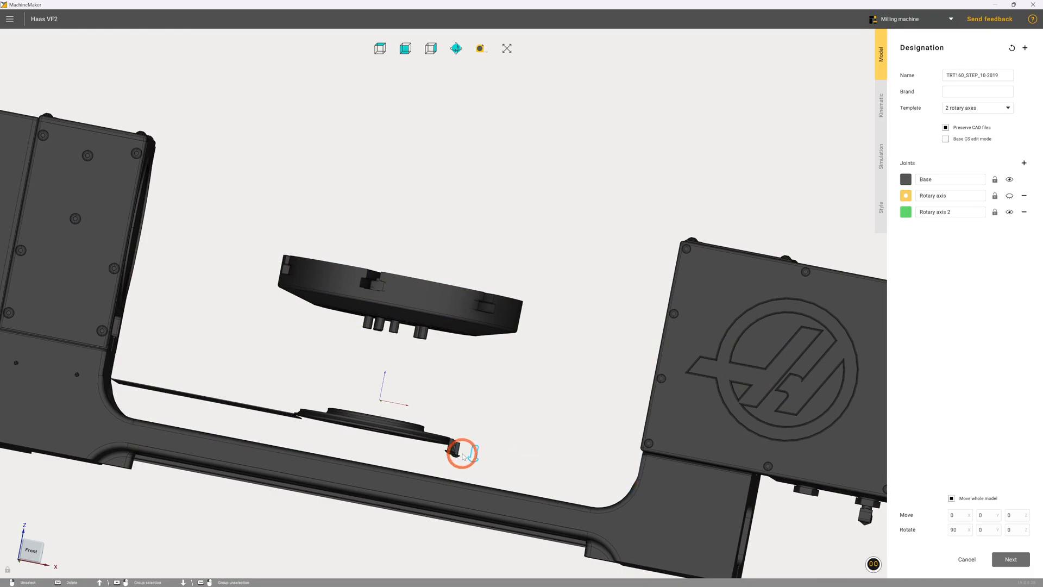
pyautogui.click(451, 453)
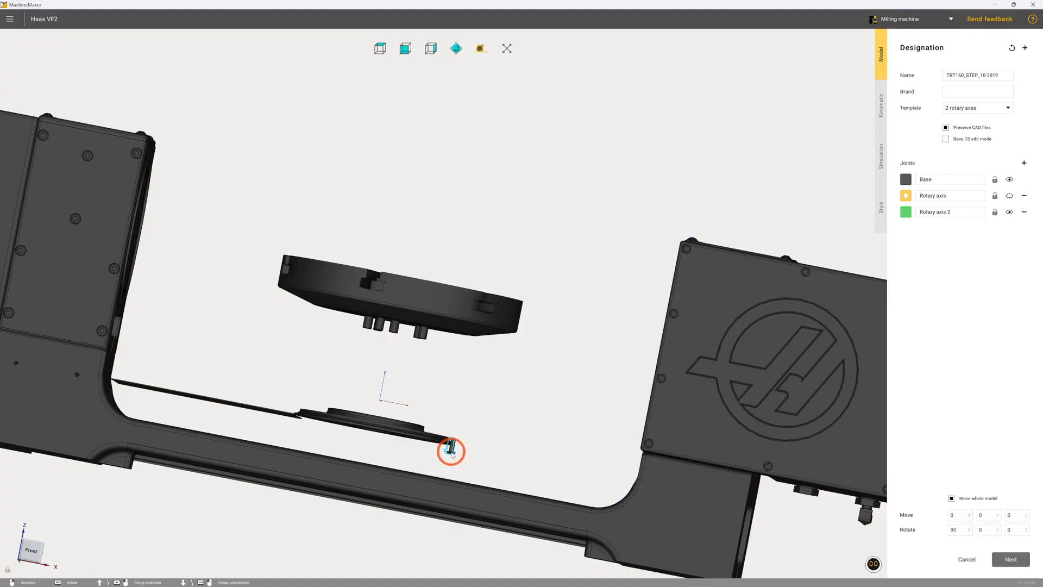
pyautogui.click(474, 449)
# Assign the flat plate beside the lower disc to the Rotary axis joint.
pyautogui.moveTo(528, 431); pyautogui.dragTo(403, 412, button='right')
pyautogui.click(239, 377)
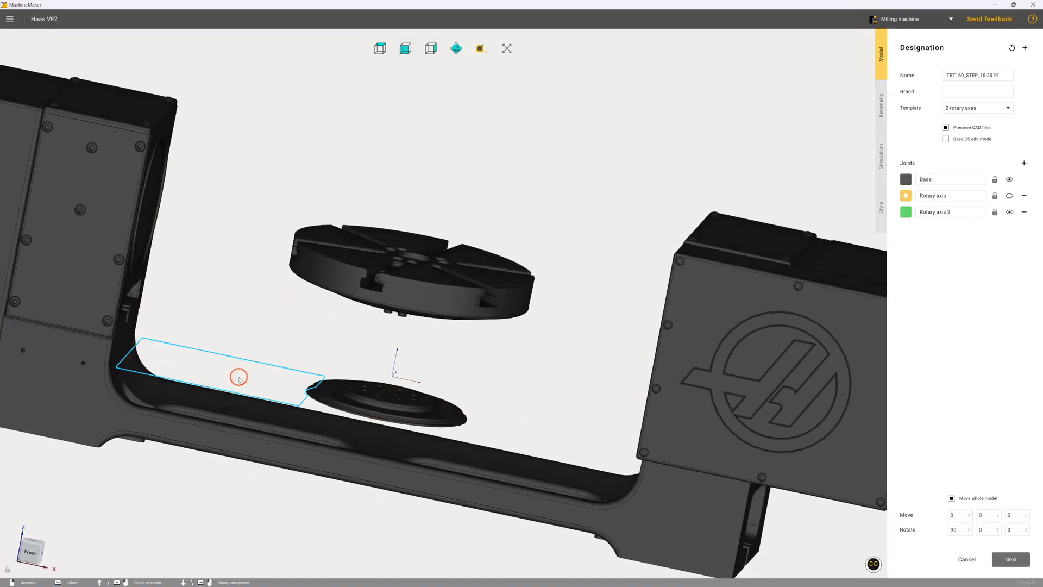
pyautogui.moveTo(249, 326)
pyautogui.mouseDown(button='right')
pyautogui.moveTo(254, 308)
pyautogui.moveTo(238, 318)
pyautogui.mouseUp(button='right')
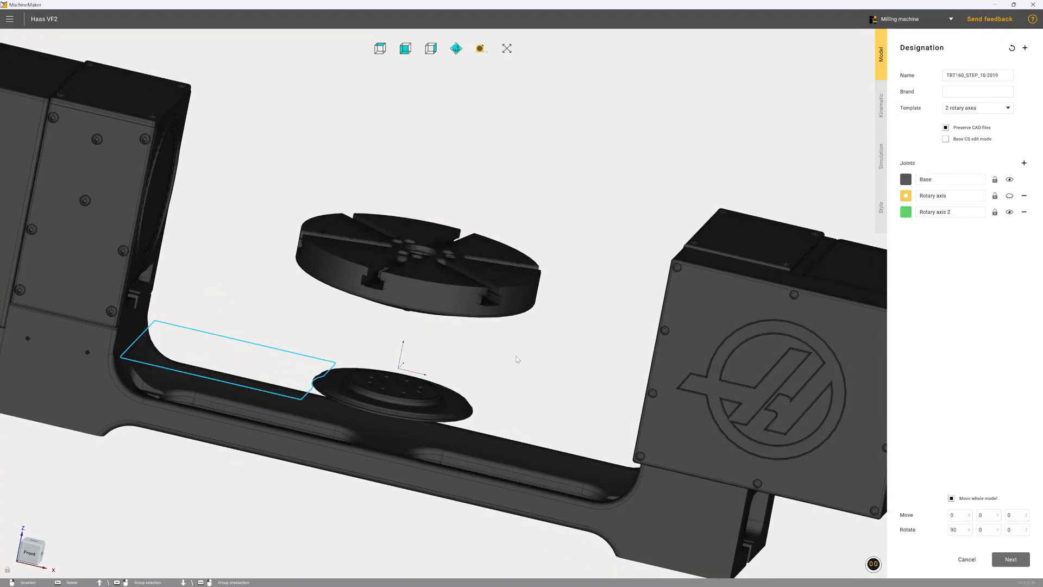
# Show the Rotary axis parts again and rename that joint Trunnion.
pyautogui.click(1009, 196)
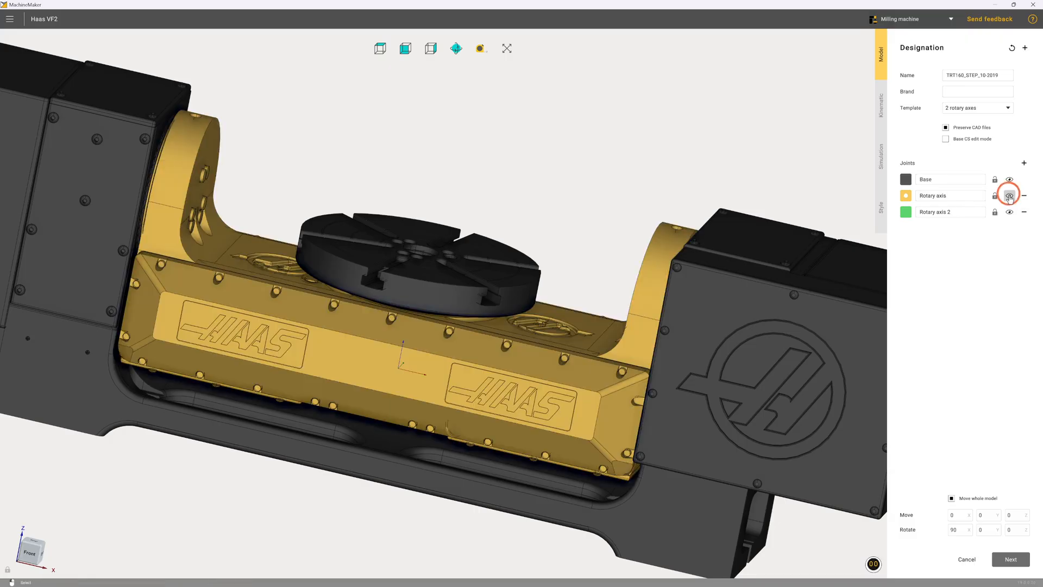
pyautogui.click(950, 197)
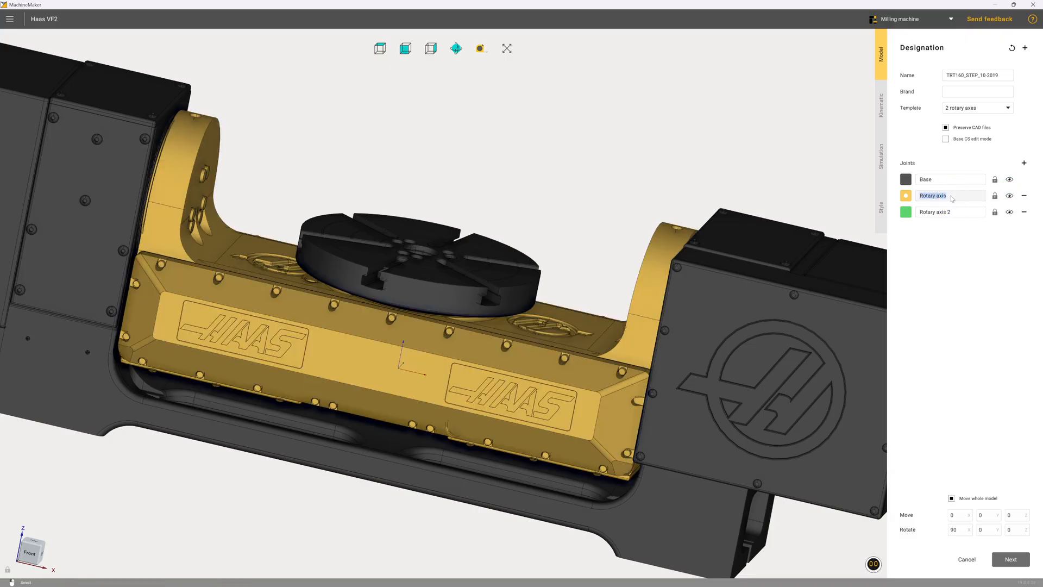
pyautogui.write('Trunnion')
# Assign the round slotted table, its centre parts and the disc on the cradle's underside to the Rotary axis 2 joint.
pyautogui.moveTo(612, 160); pyautogui.dragTo(627, 135, button='middle')
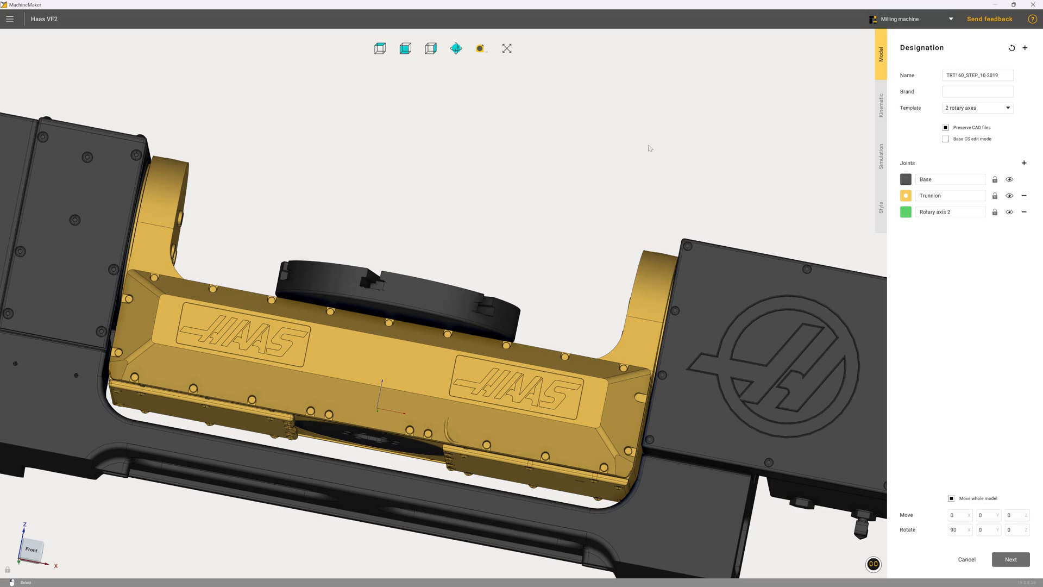
pyautogui.click(907, 216)
pyautogui.click(433, 289)
pyautogui.moveTo(458, 219); pyautogui.dragTo(426, 310, button='right')
pyautogui.click(441, 214)
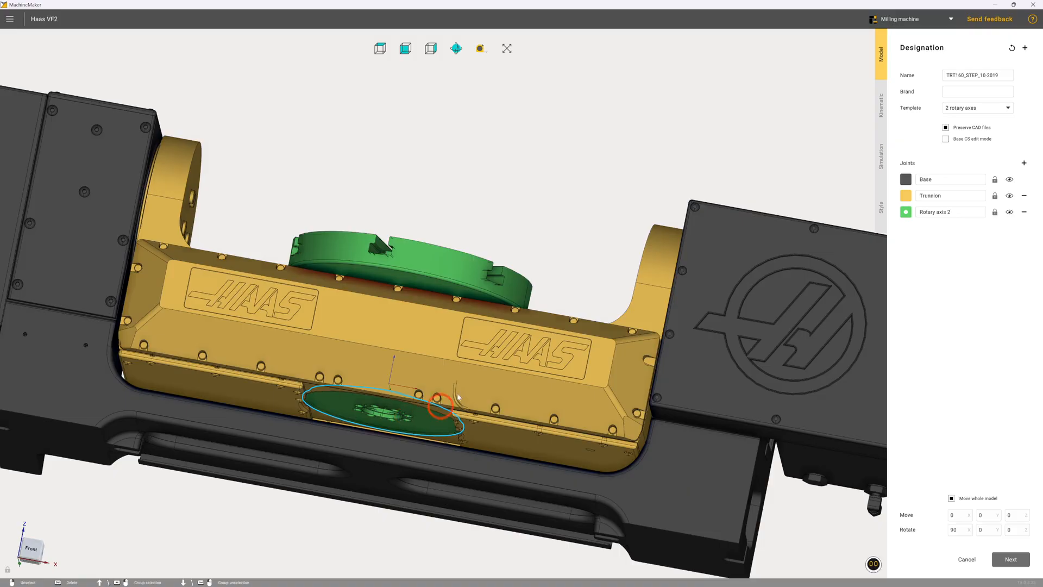
pyautogui.moveTo(508, 267); pyautogui.dragTo(563, 244, button='right')
# Rename the Rotary axis 2 joint to Turntable.
pyautogui.doubleClick(942, 212)
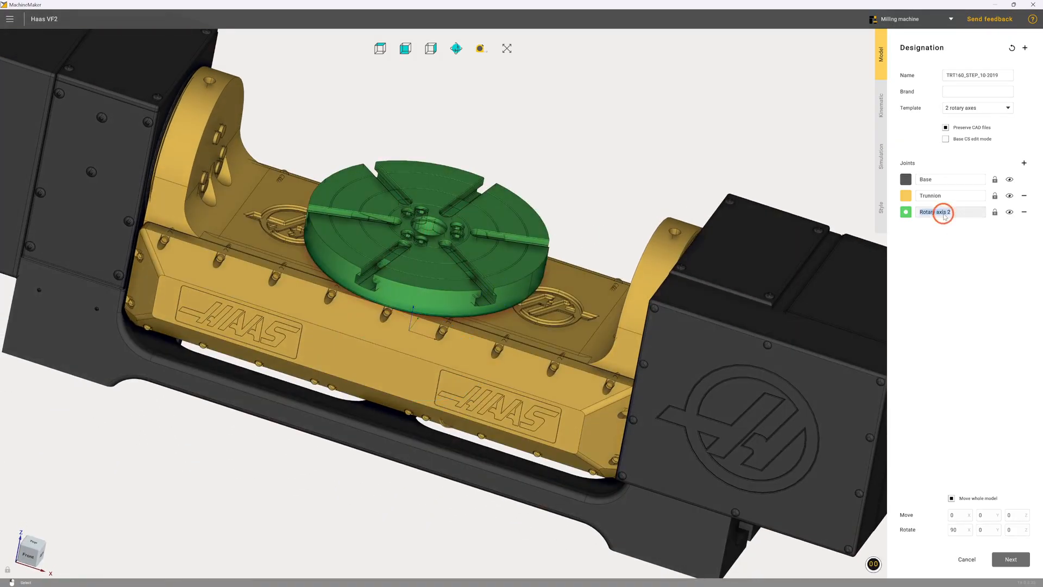
pyautogui.tripleClick(919, 217)
pyautogui.write('Turntable')
pyautogui.click(945, 250)
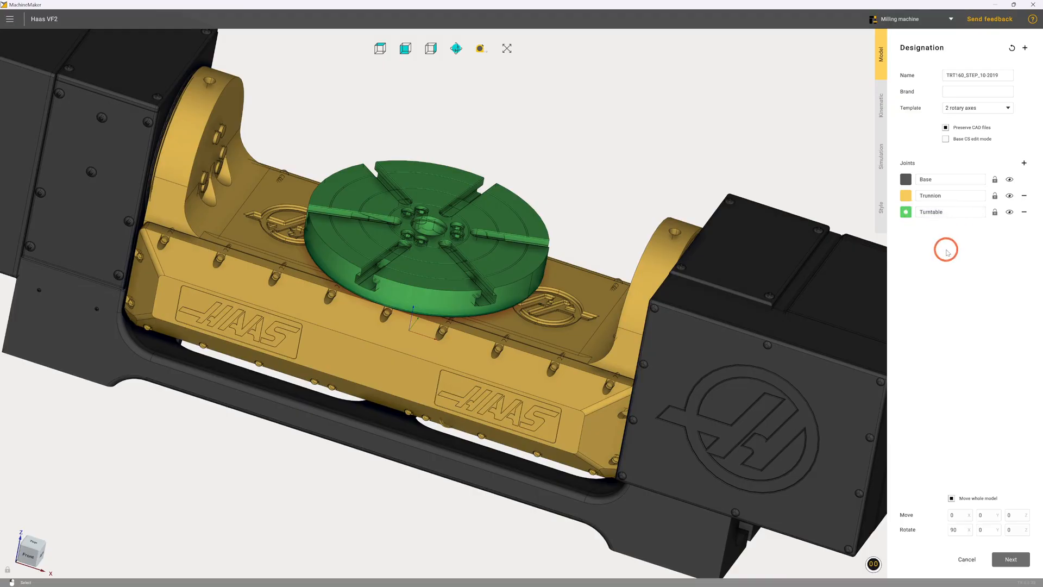
# Shorten the mechanism's name to TRT160 and set its brand to Haas.
pyautogui.click(964, 77)
pyautogui.doubleClick(965, 76)
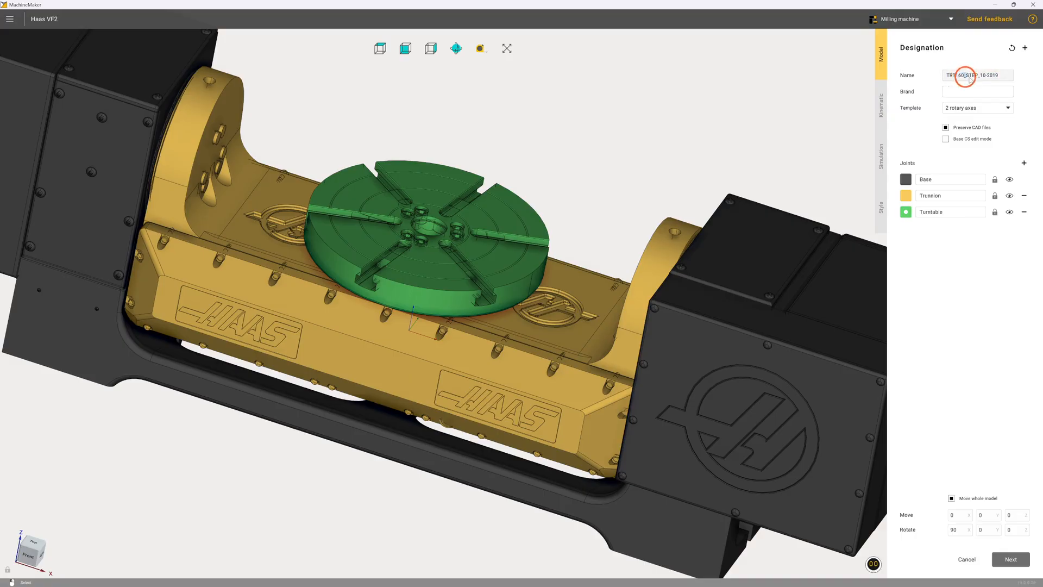
pyautogui.keyDown('shift'); pyautogui.click(1011, 77); pyautogui.keyUp('shift')
pyautogui.press('BackSpace')
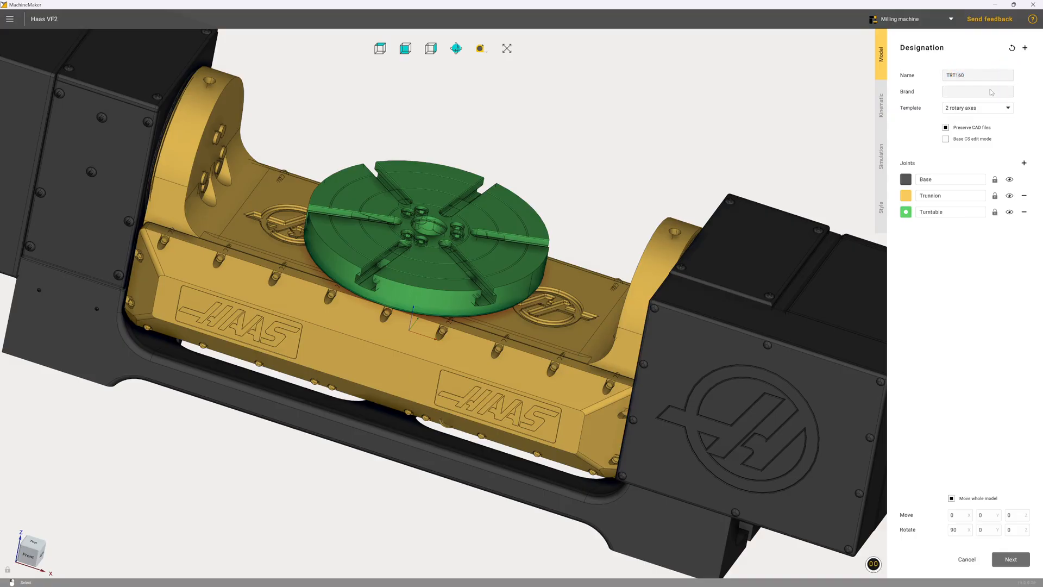
pyautogui.click(991, 92)
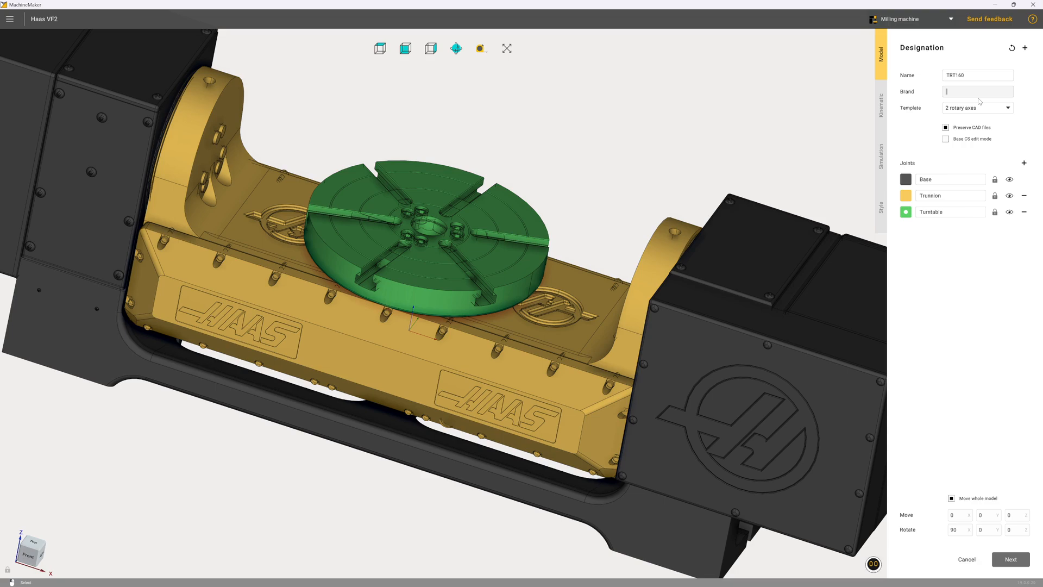
pyautogui.write('Haas')
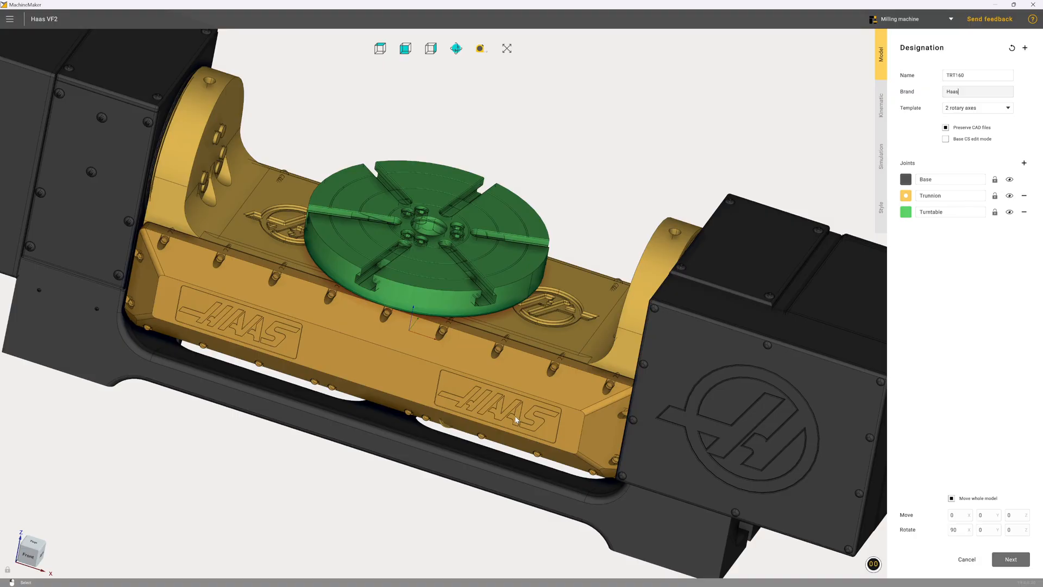
# Take the front HAAS cover out of the Trunnion joint.
pyautogui.moveTo(519, 418); pyautogui.dragTo(540, 377, button='middle')
pyautogui.scroll(-5, 541, 378)
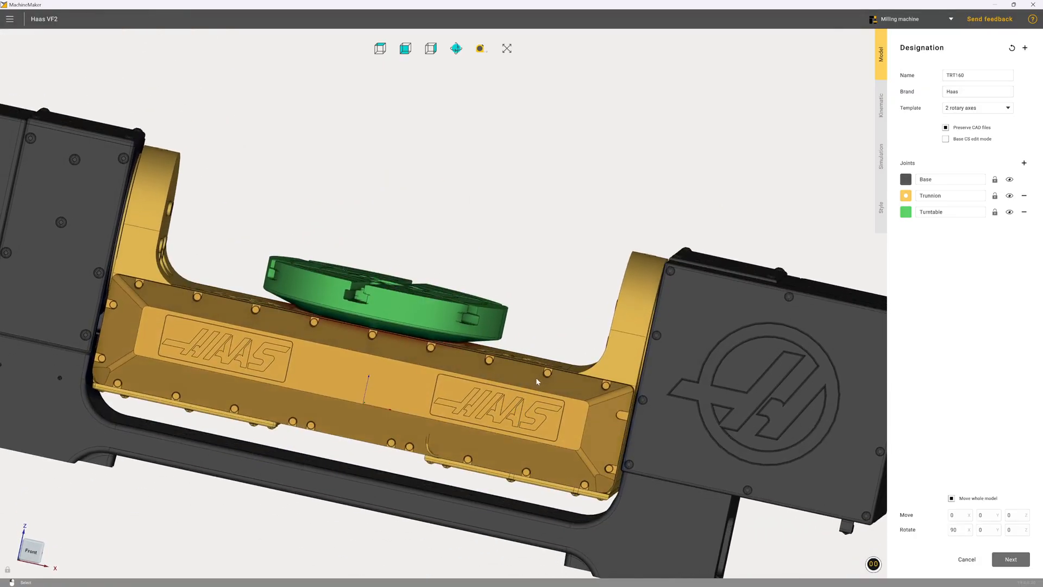
pyautogui.moveTo(395, 399); pyautogui.dragTo(396, 394, button='middle')
pyautogui.click(396, 392)
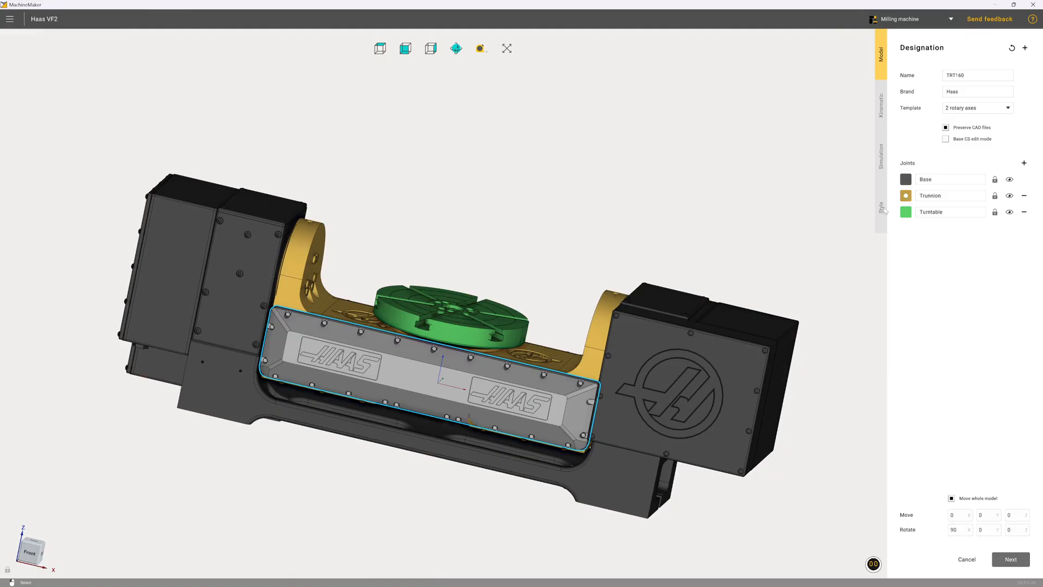
# Return the front HAAS cover to the Trunnion joint and enable Base CS edit mode.
pyautogui.click(537, 382)
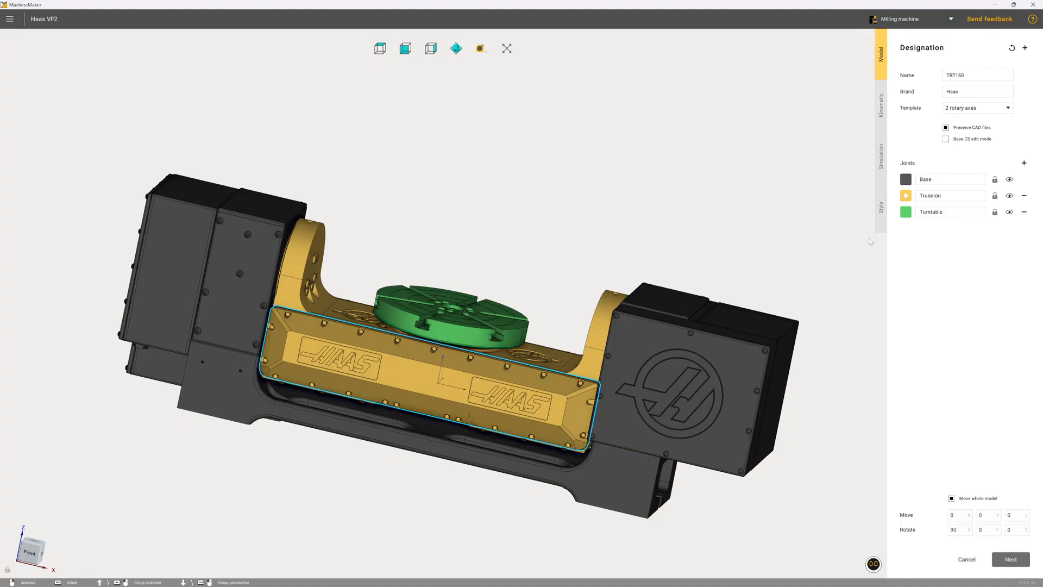
pyautogui.click(963, 139)
pyautogui.click(631, 353)
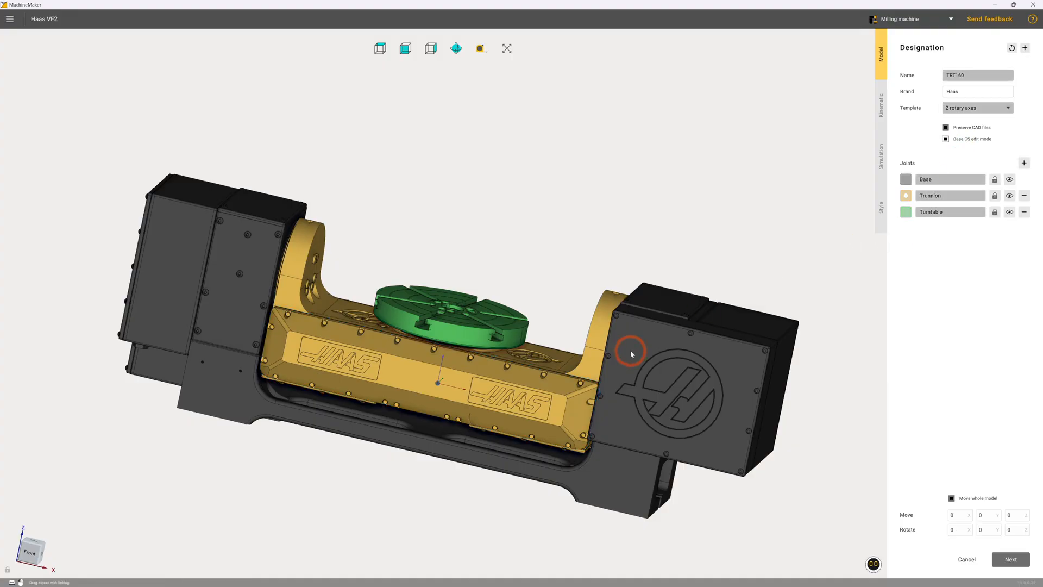
# Move the base coordinate system onto the rounded end of the small slot in the base's underside, at X -378.46, Y 0, Z -117.478.
pyautogui.moveTo(394, 441); pyautogui.dragTo(422, 396, button='right')
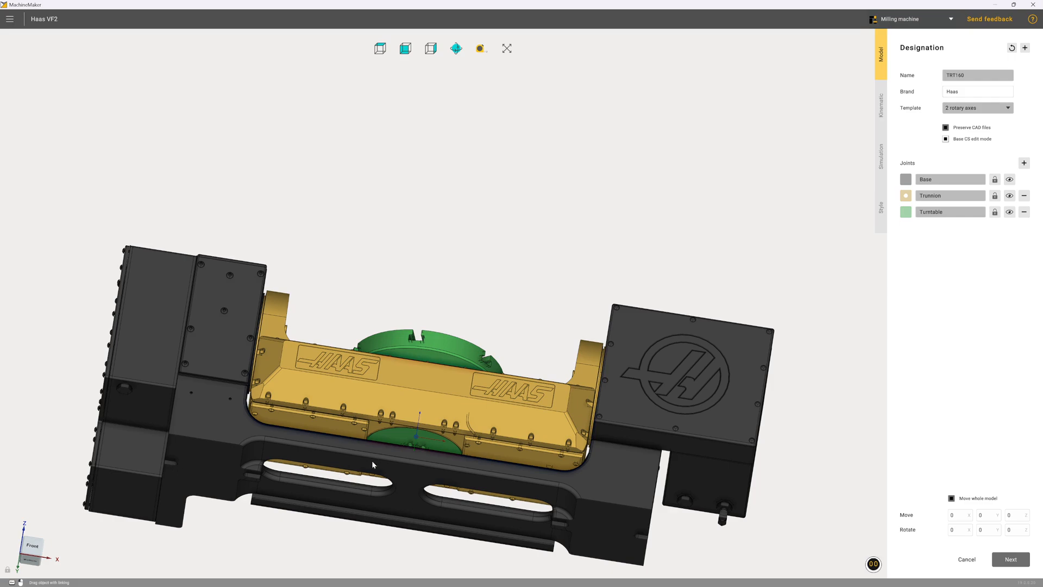
pyautogui.moveTo(416, 436); pyautogui.dragTo(174, 447)
pyautogui.scroll(8, 169, 467)
pyautogui.scroll(3, 175, 462)
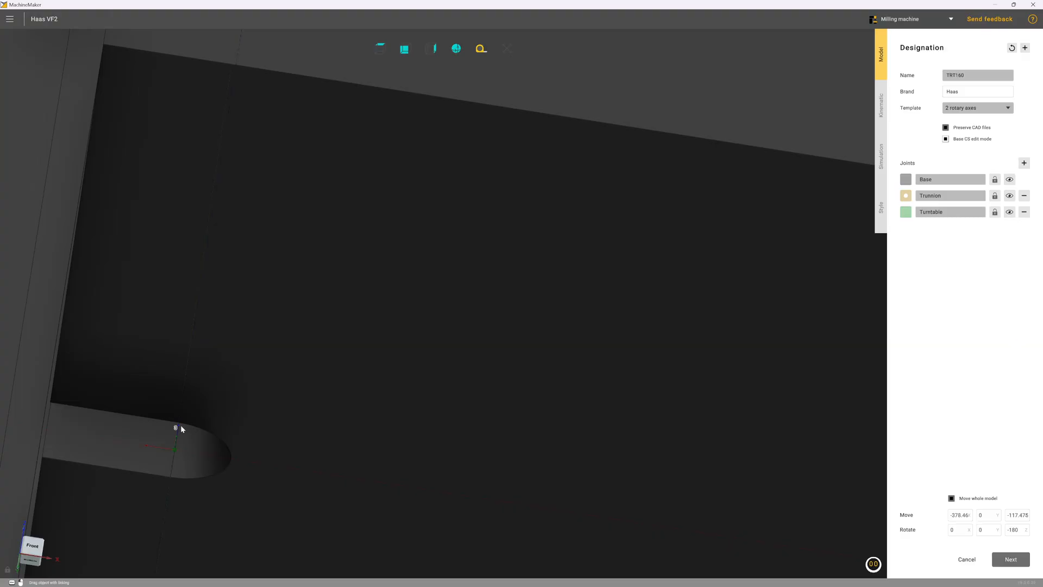
pyautogui.scroll(3, 350, 459)
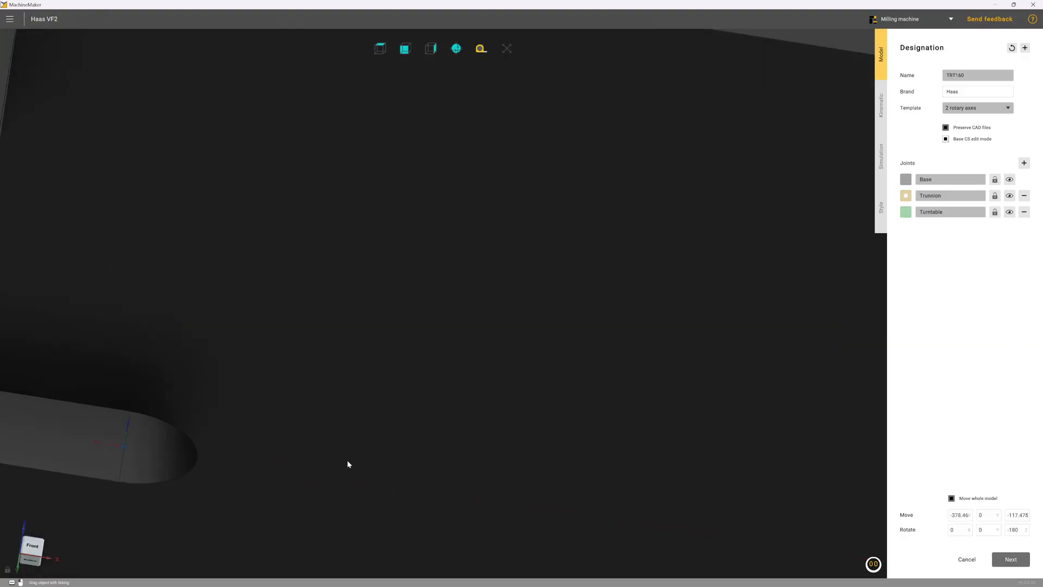
pyautogui.scroll(-6, 598, 491)
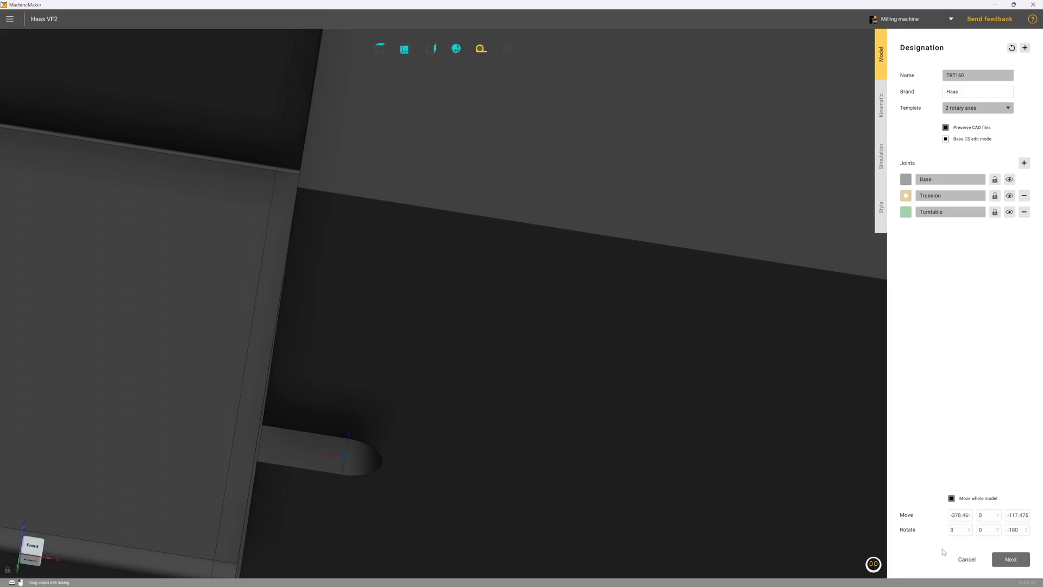
# Set the base coordinate system's Z rotation to 0 and leave Base CS edit mode.
pyautogui.doubleClick(1013, 530)
pyautogui.write('0')
pyautogui.click(1012, 530)
pyautogui.click(945, 139)
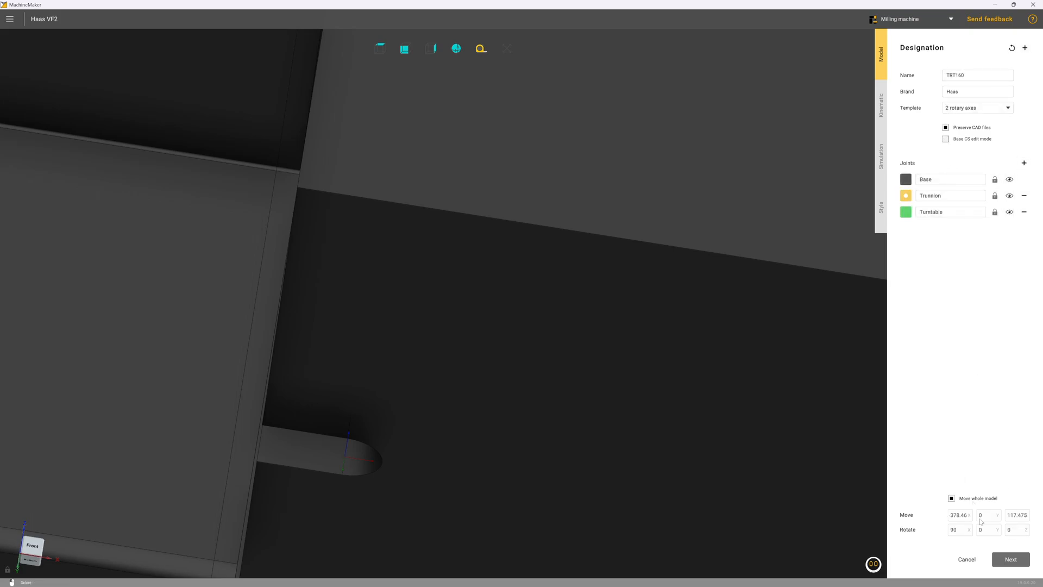
# Continue to the kinematic setup and place the Trunnion joint's rotary axis at the cradle's pivot centre, X 127, Y 0, Z 241.3.
pyautogui.click(1006, 563)
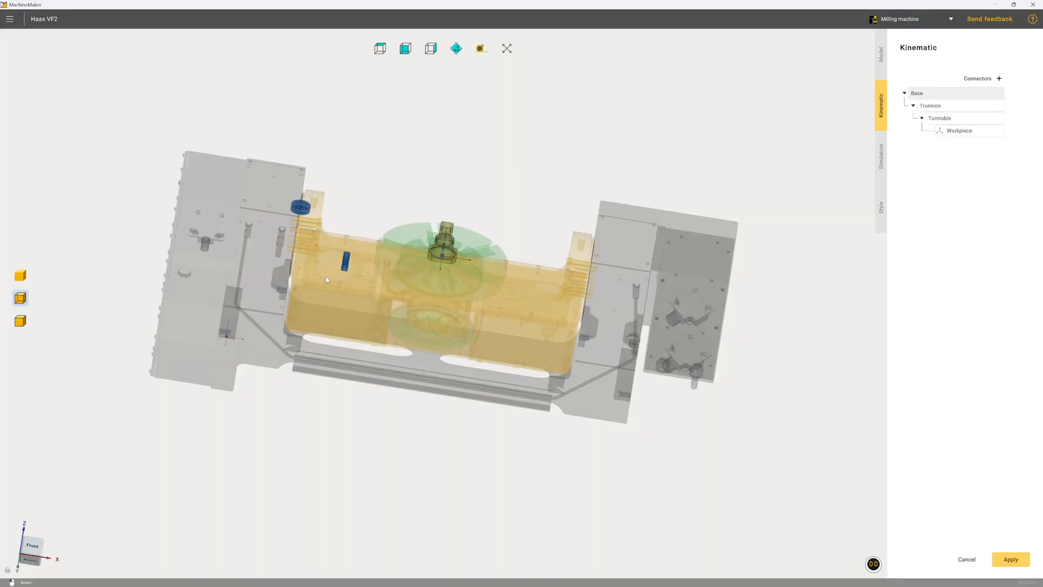
pyautogui.scroll(3, 379, 269)
pyautogui.moveTo(380, 269); pyautogui.dragTo(352, 310, button='middle')
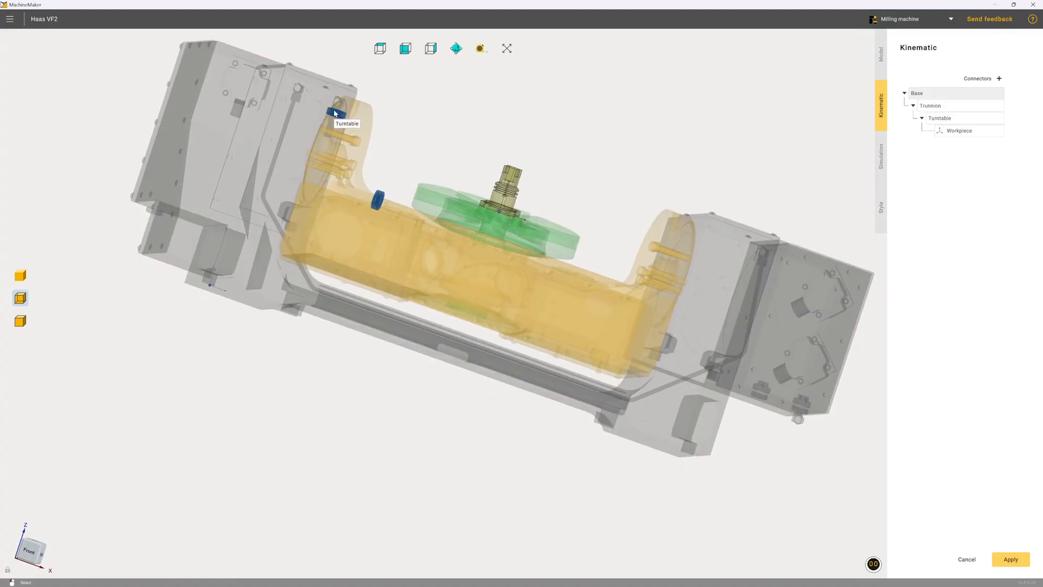
pyautogui.moveTo(533, 187); pyautogui.dragTo(538, 227, button='middle')
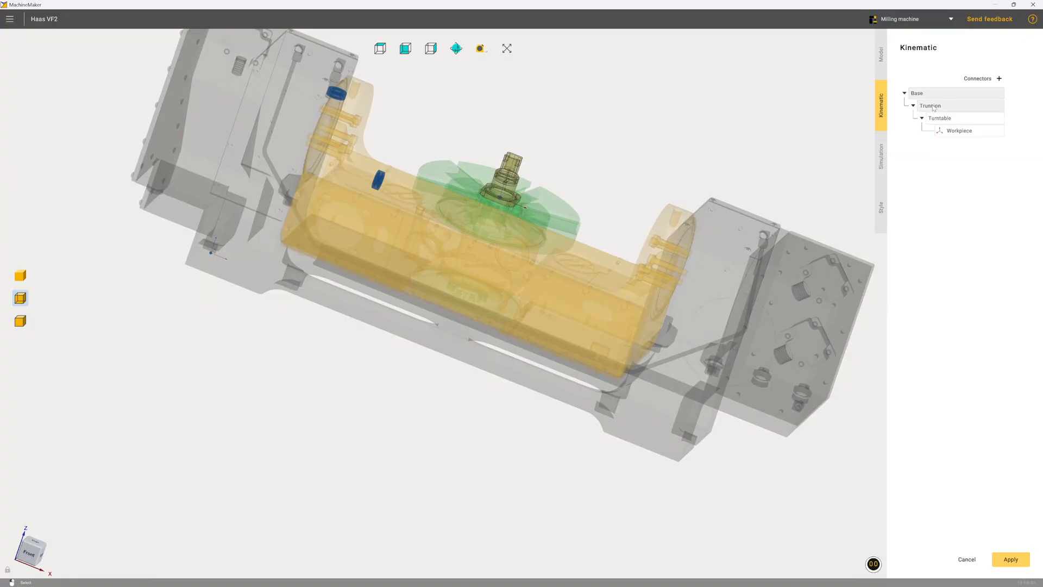
pyautogui.click(930, 105)
pyautogui.moveTo(604, 147); pyautogui.dragTo(411, 182, button='middle')
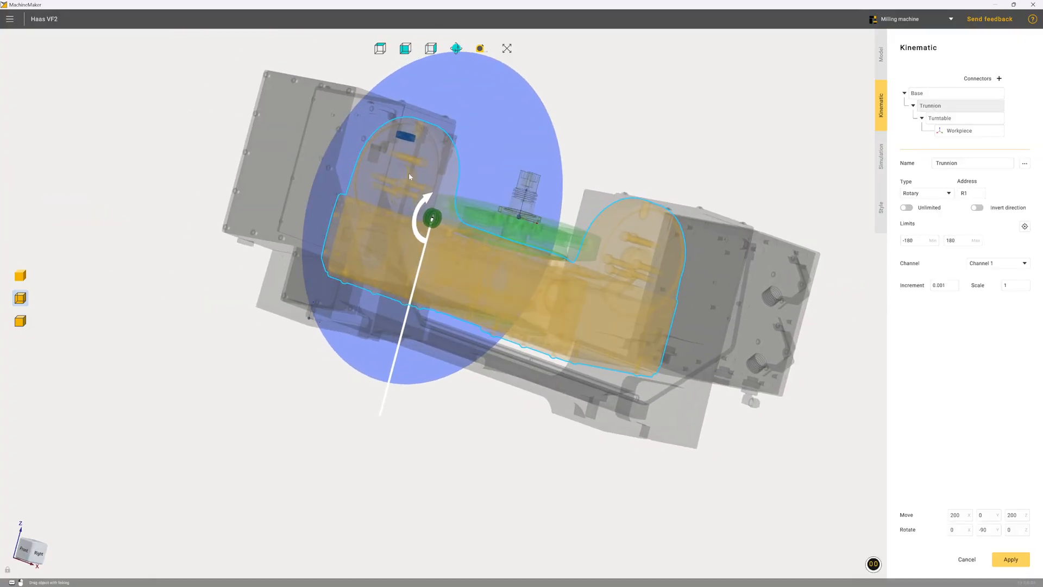
pyautogui.scroll(5, 421, 192)
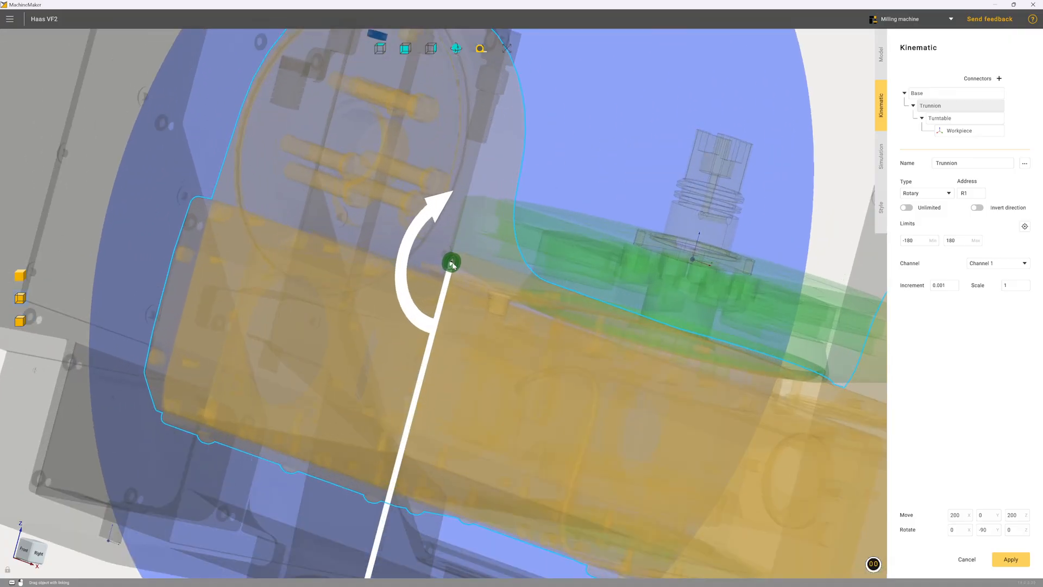
pyautogui.press('Escape')
pyautogui.moveTo(454, 253); pyautogui.dragTo(383, 156)
pyautogui.scroll(-5, 477, 218)
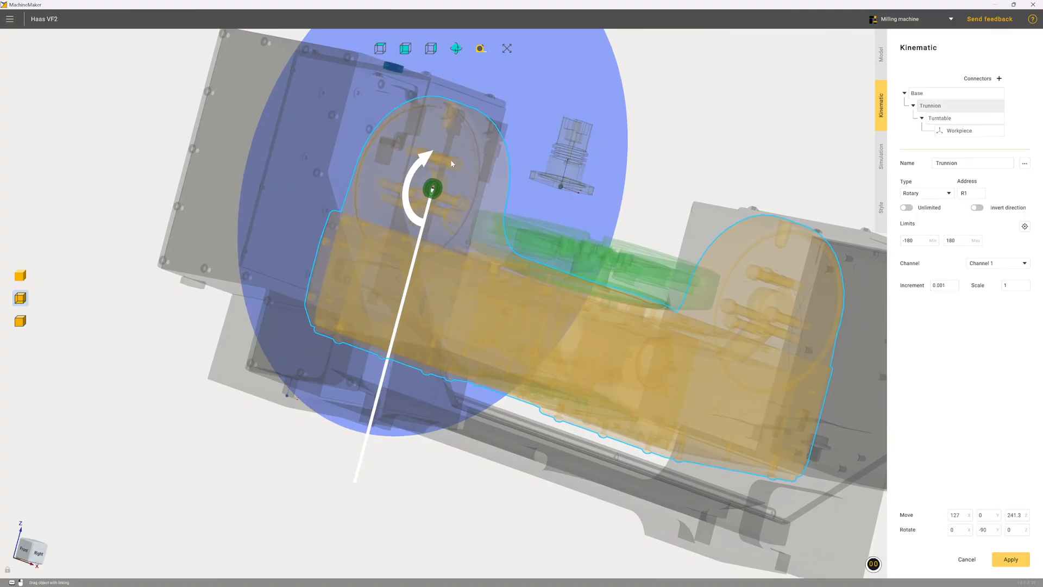
# Limit the Trunnion joint's rotation to -90 minimum and 90 maximum, and set its address to B.
pyautogui.moveTo(451, 160)
pyautogui.mouseDown(button='middle')
pyautogui.moveTo(405, 163)
pyautogui.moveTo(438, 172)
pyautogui.mouseUp(button='middle')
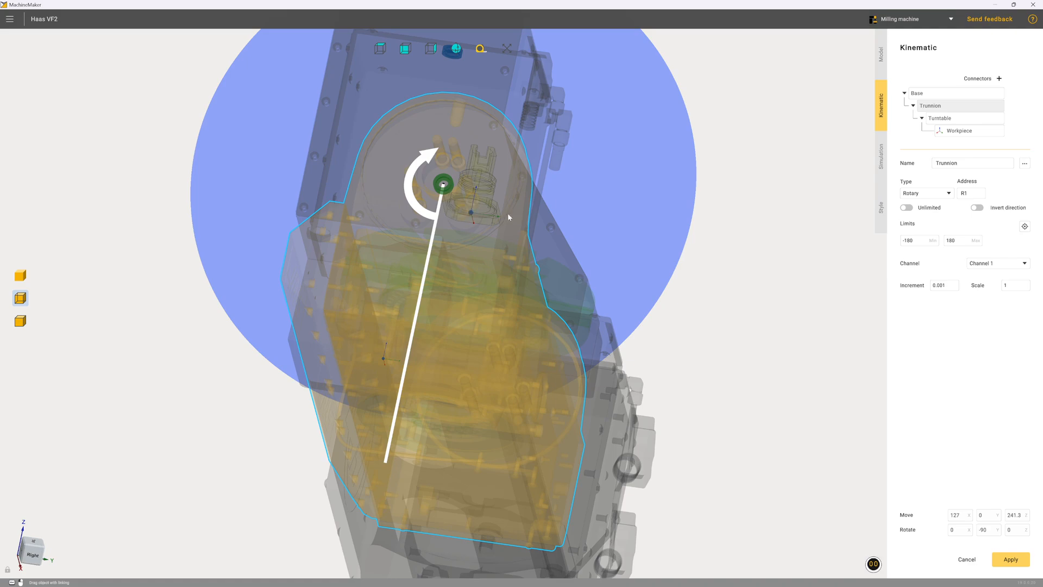
pyautogui.moveTo(507, 213)
pyautogui.mouseDown(button='middle')
pyautogui.moveTo(556, 224)
pyautogui.moveTo(504, 199)
pyautogui.mouseUp(button='middle')
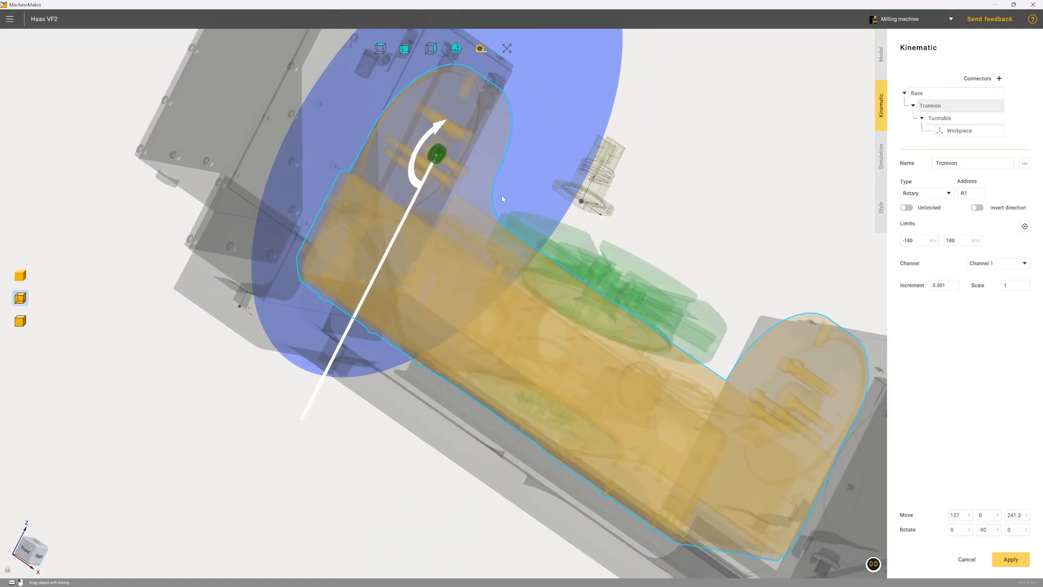
pyautogui.click(917, 242)
pyautogui.write('-90')
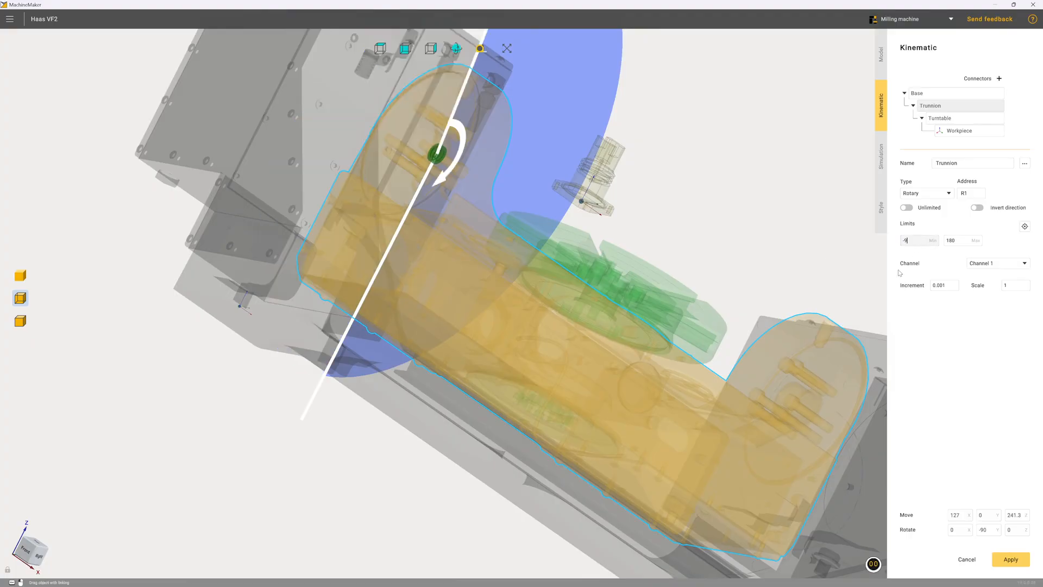
pyautogui.click(960, 242)
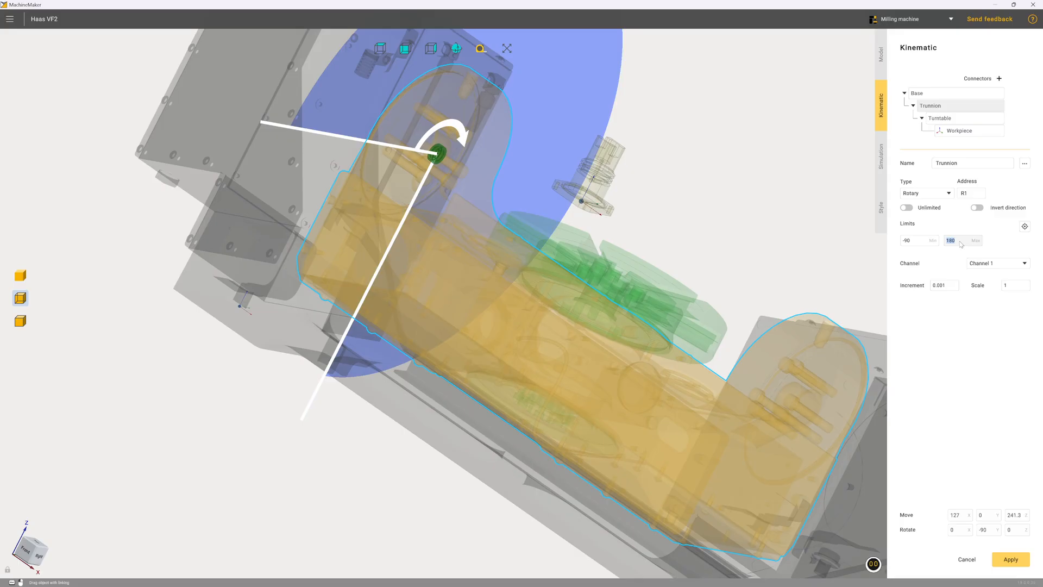
pyautogui.write('90')
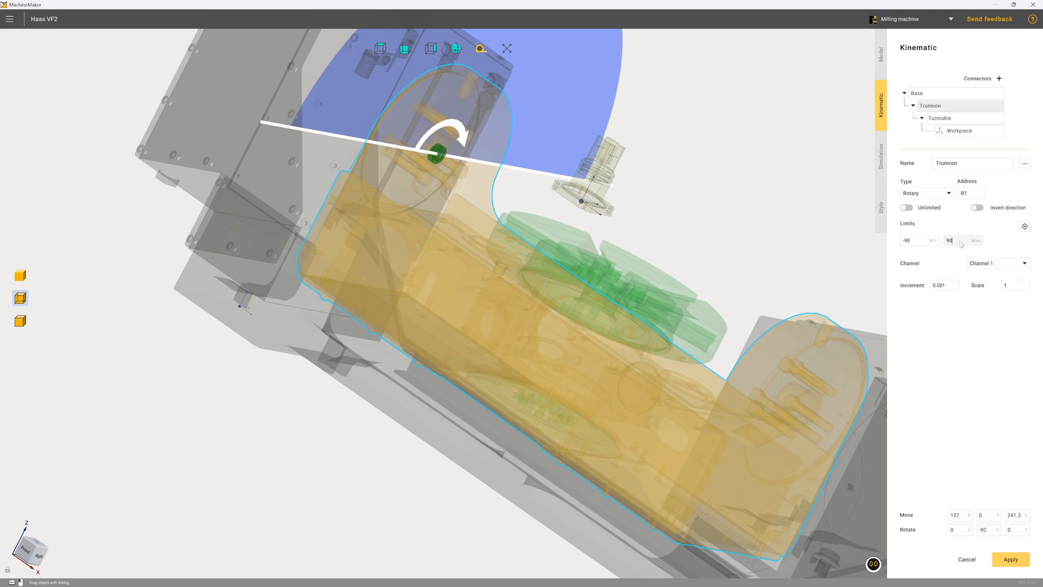
pyautogui.doubleClick(970, 196)
pyautogui.write('B')
# Move the Turntable joint's rotary axis to the centre of the round table, at X 378.46, Y 0, Z 237.057.
pyautogui.scroll(-5, 628, 317)
pyautogui.scroll(3, 661, 177)
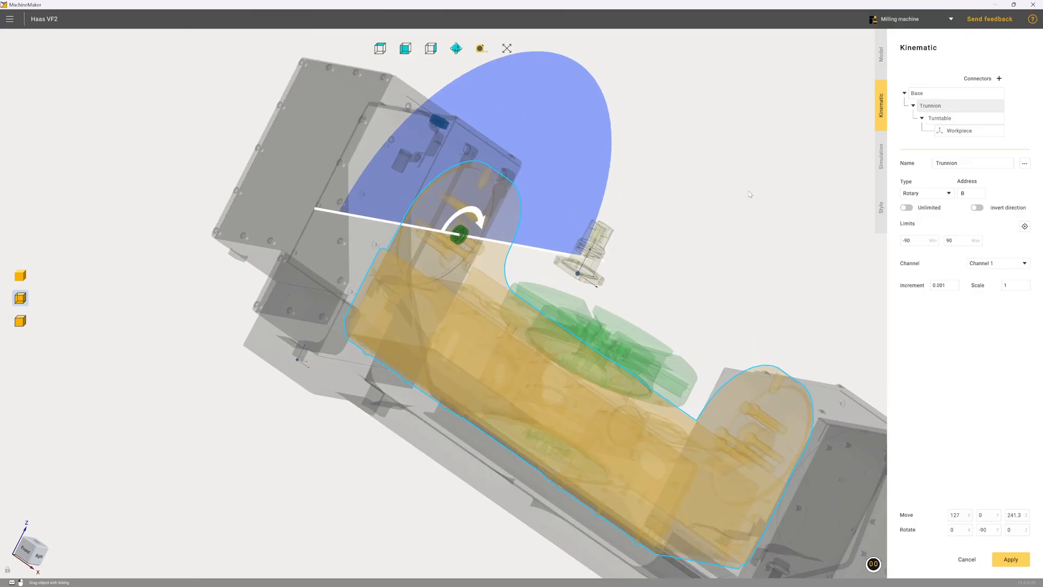
pyautogui.click(939, 118)
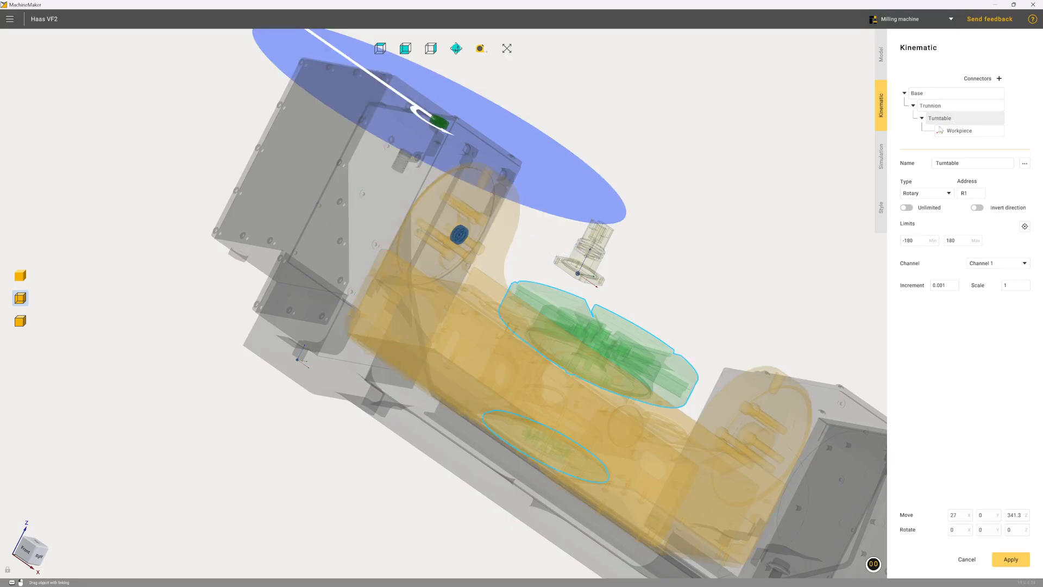
pyautogui.moveTo(755, 211); pyautogui.dragTo(744, 236, button='middle')
pyautogui.scroll(-1, 744, 235)
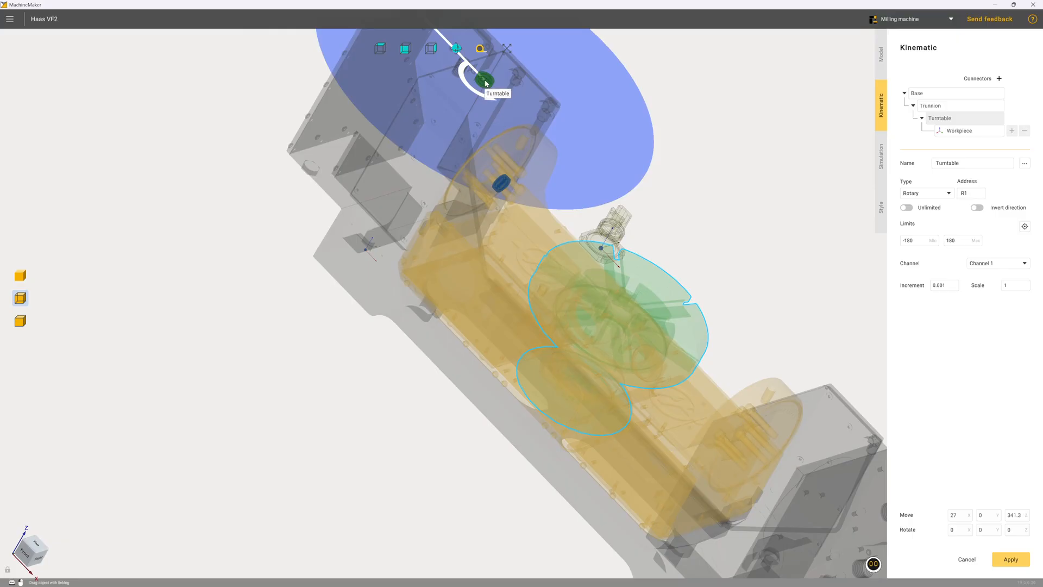
pyautogui.moveTo(485, 83); pyautogui.dragTo(625, 315)
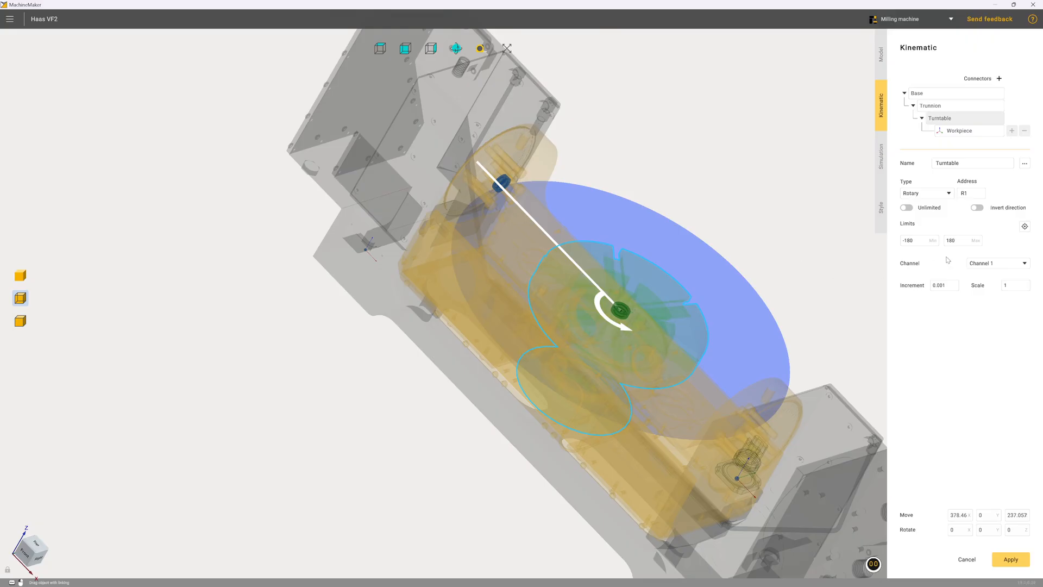
# Make the Turntable joint's rotation unlimited and set its address to C.
pyautogui.click(908, 209)
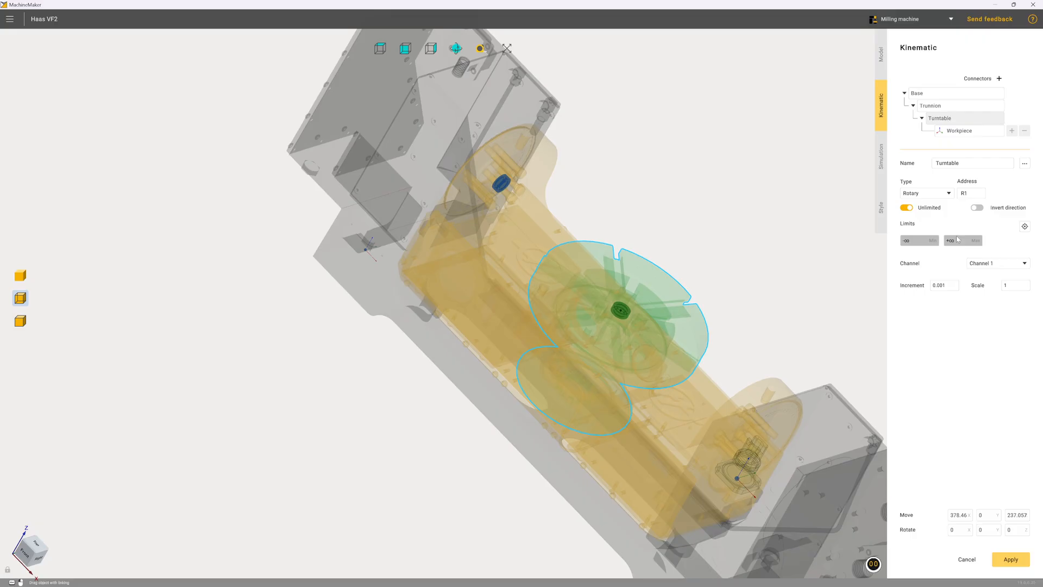
pyautogui.doubleClick(970, 194)
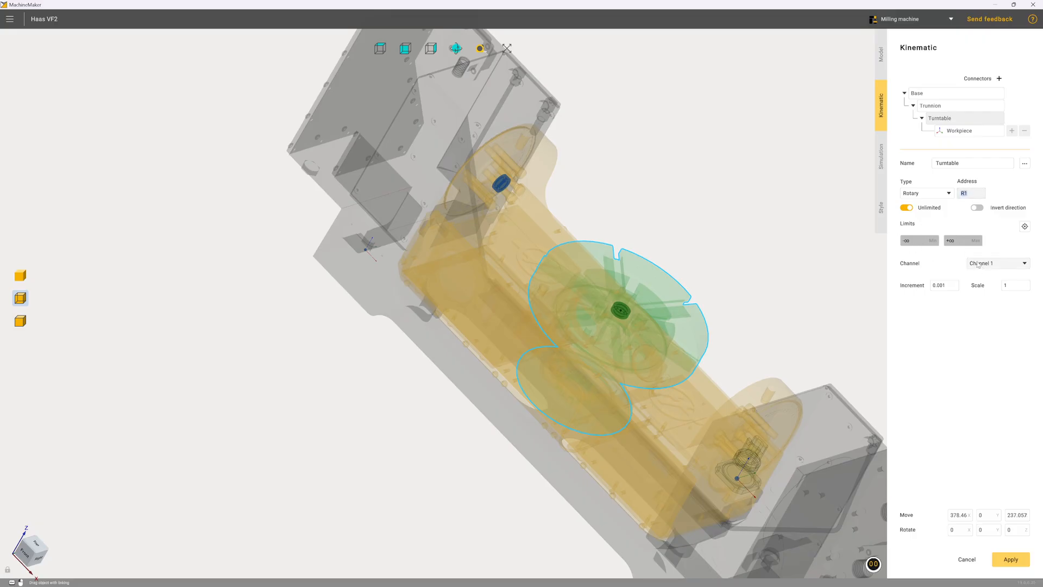
pyautogui.write('C')
pyautogui.click(768, 270)
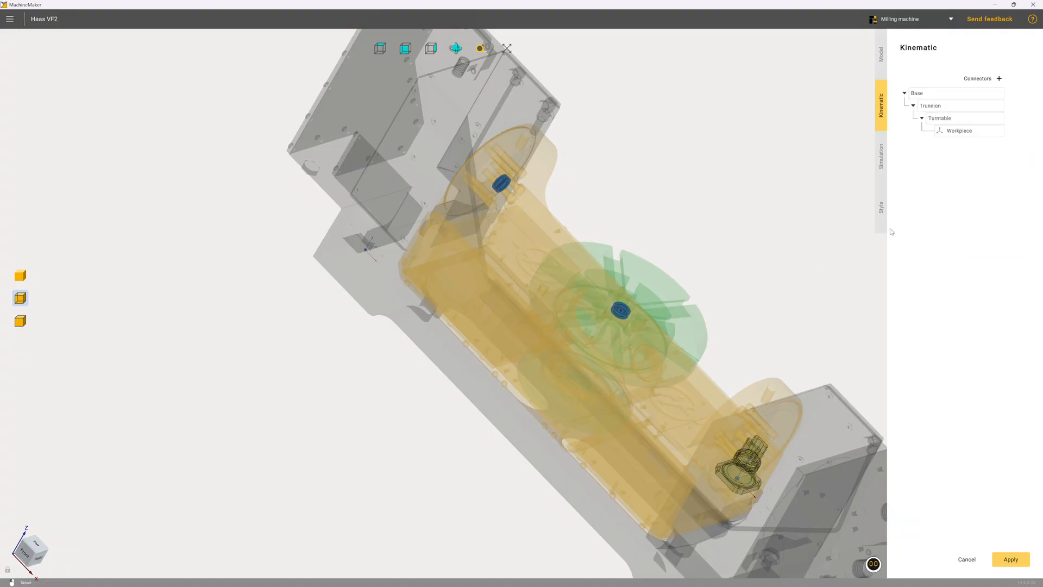
# Move the Workpiece connector to the centre of the round table's top face, at X 378.46, Y 0, Z 244.449.
pyautogui.click(957, 132)
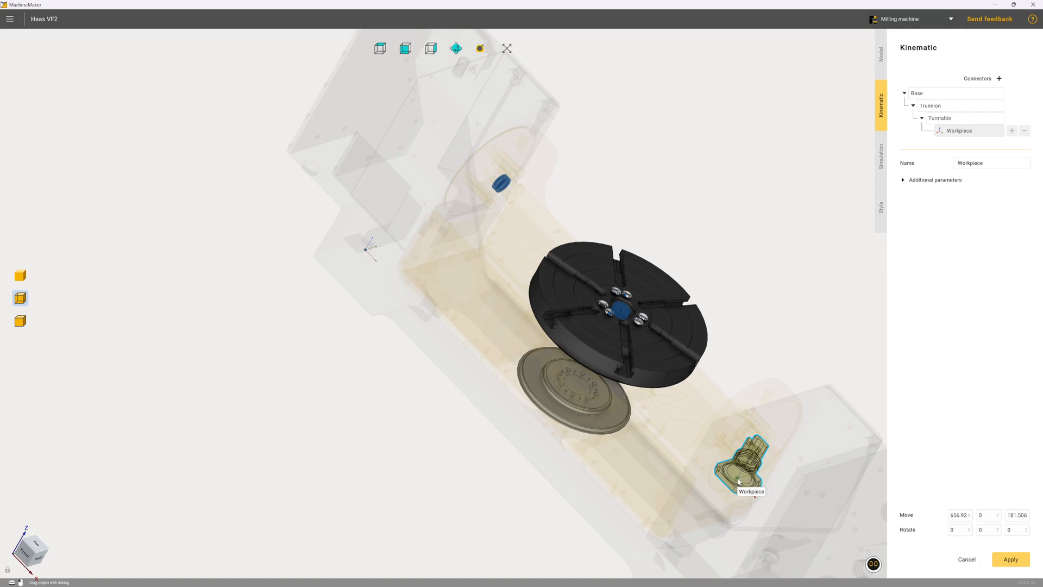
pyautogui.moveTo(738, 481); pyautogui.dragTo(622, 309)
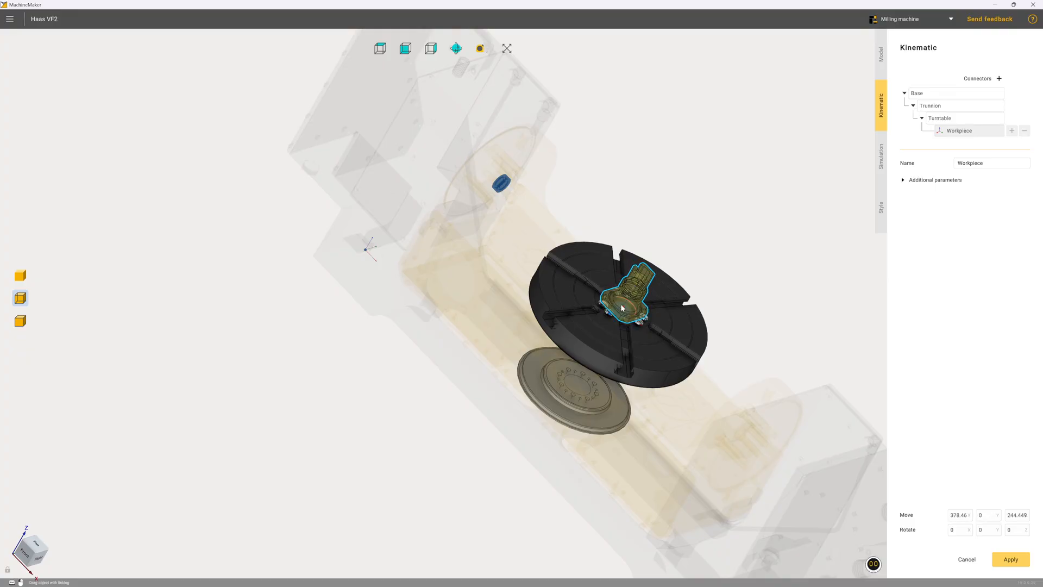
# Examine from the front and close up how the Workpiece connector sits on the round table's top face.
pyautogui.scroll(10, 617, 308)
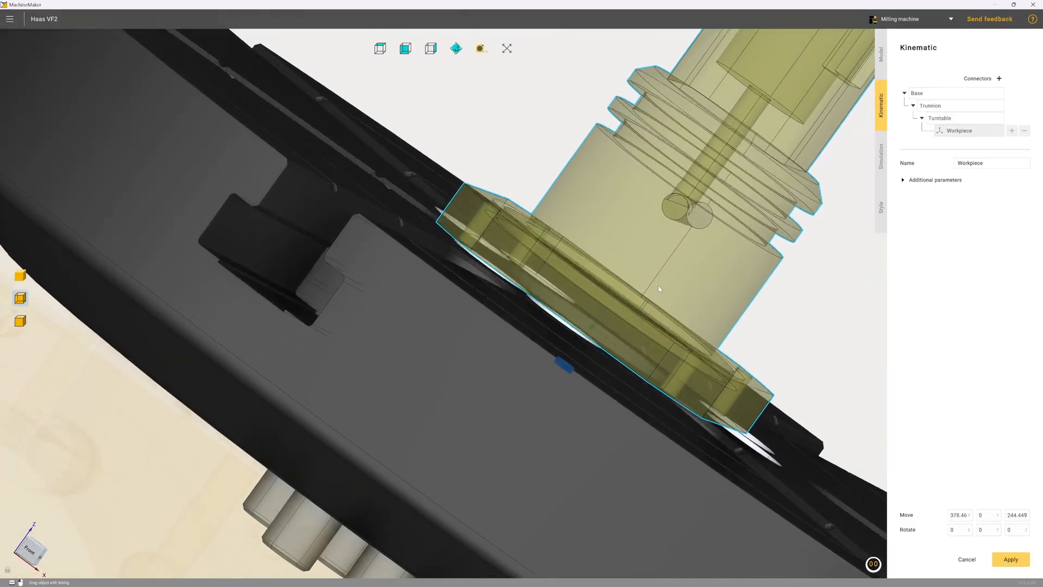
pyautogui.moveTo(660, 289); pyautogui.dragTo(660, 287, button='middle')
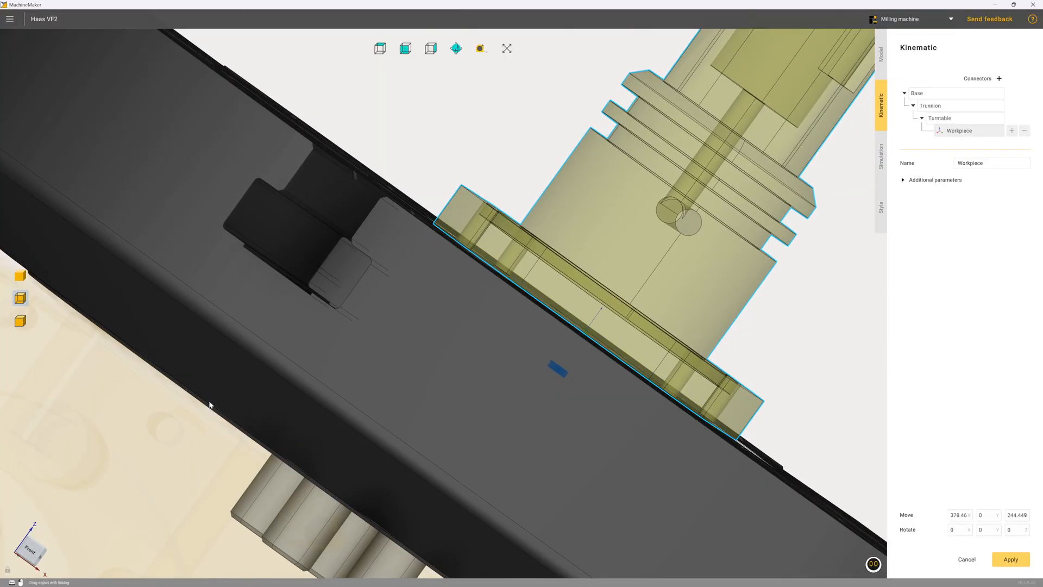
pyautogui.click(30, 548)
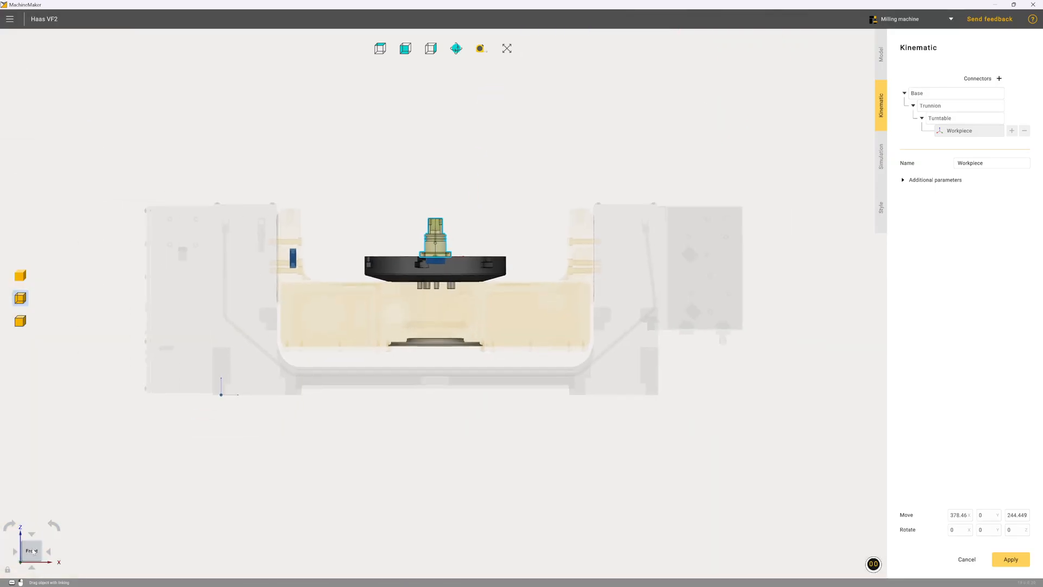
pyautogui.scroll(10, 418, 263)
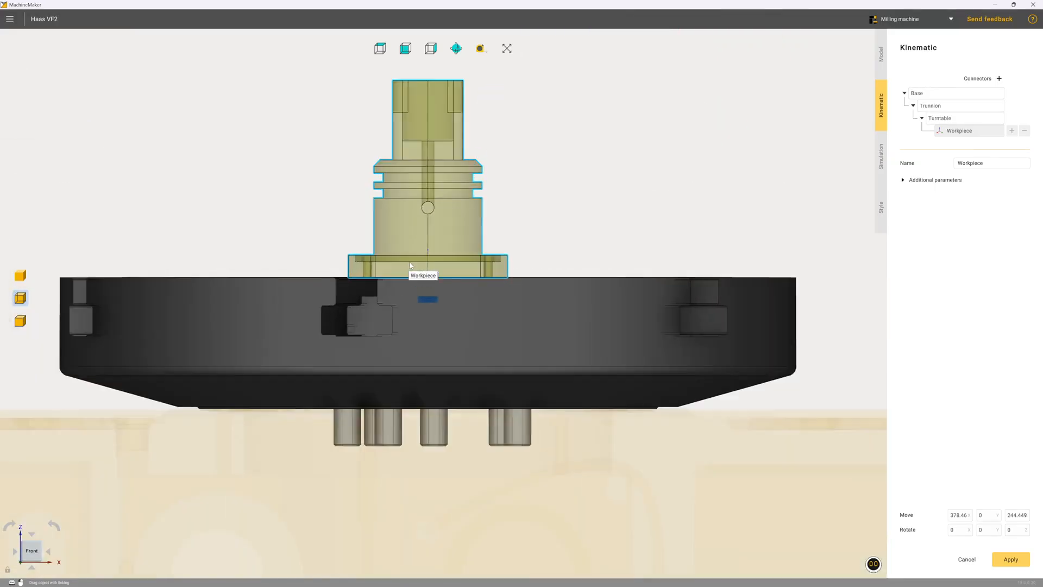
pyautogui.scroll(5, 411, 265)
pyautogui.scroll(8, 410, 265)
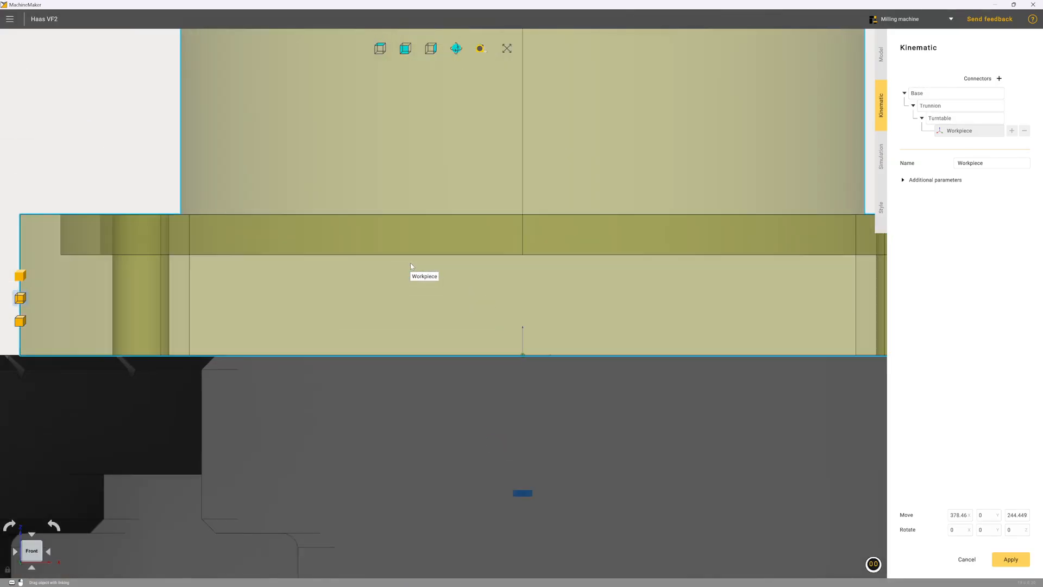
pyautogui.scroll(3, 592, 418)
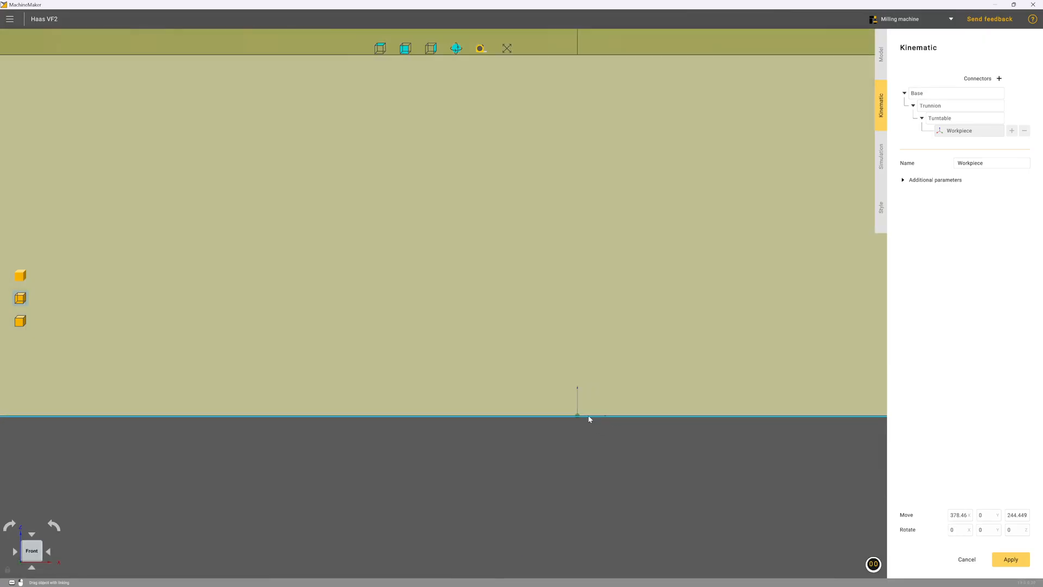
pyautogui.scroll(-8, 575, 419)
pyautogui.scroll(-3, 567, 374)
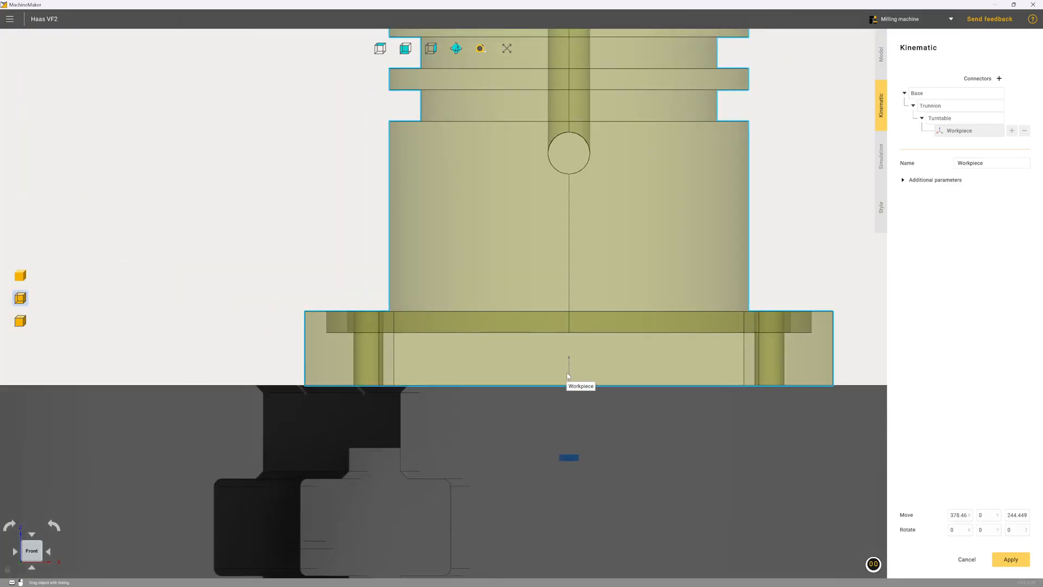
pyautogui.moveTo(567, 373); pyautogui.dragTo(588, 389, button='middle')
pyautogui.scroll(-10, 558, 363)
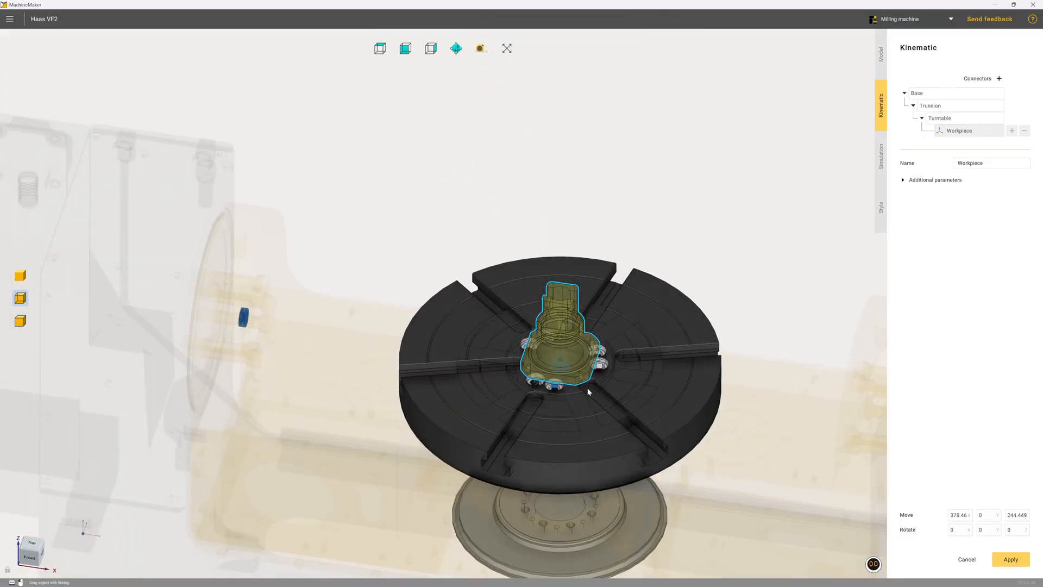
# Rename the TRT160's Workpiece connector as Turtable Workpiece and apply the kinematic changes.
pyautogui.scroll(-3, 578, 390)
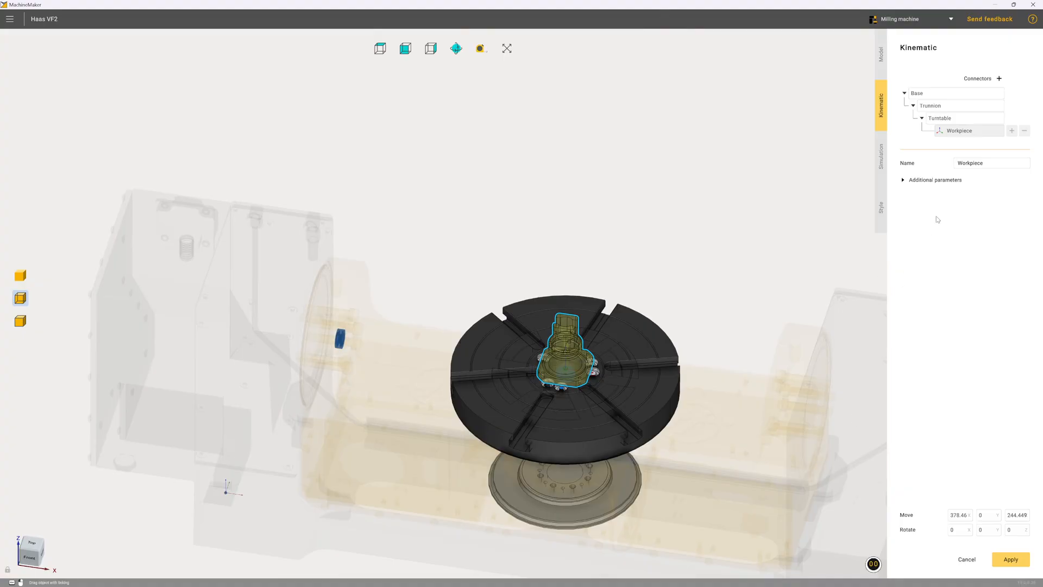
pyautogui.click(881, 164)
pyautogui.doubleClick(974, 164)
pyautogui.write('Tur')
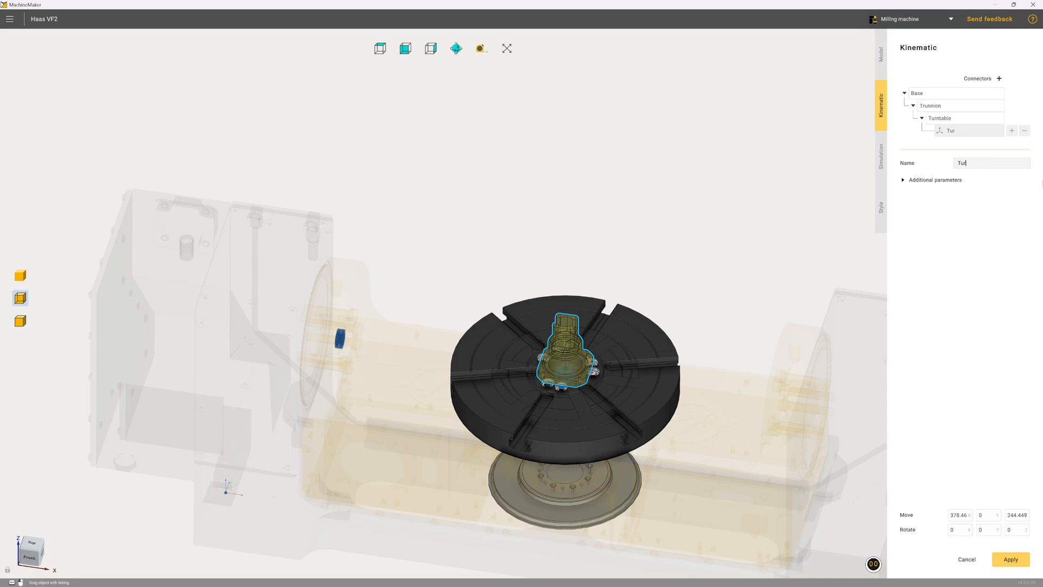
pyautogui.write('tab')
pyautogui.write('le Workpiece')
pyautogui.click(1011, 560)
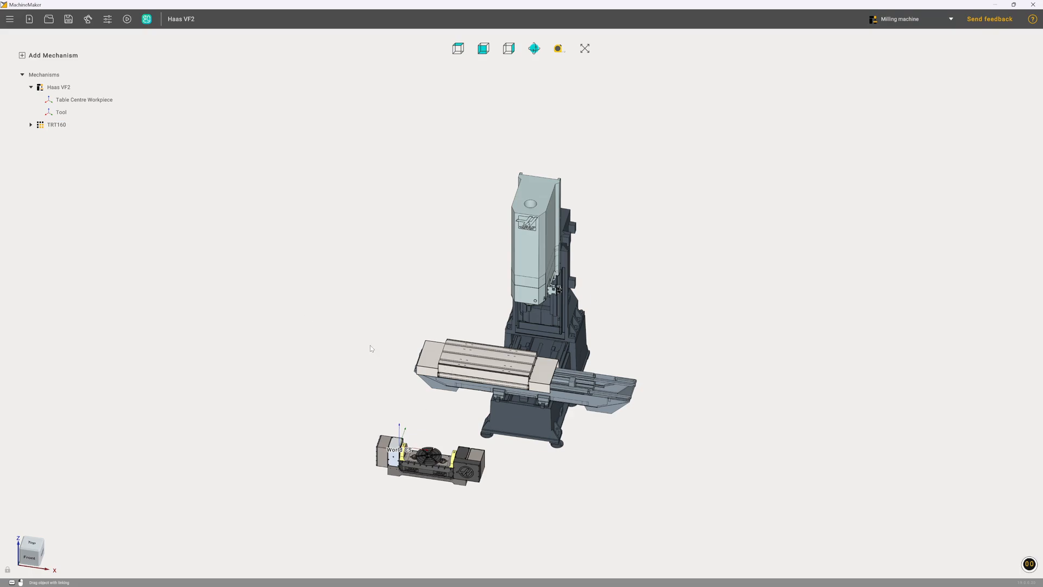
# Attach the TRT160 to the Haas VF2's Table Centre Workpiece connector and inspect its placement relative to the table's T-slots.
pyautogui.moveTo(57, 125); pyautogui.dragTo(63, 97)
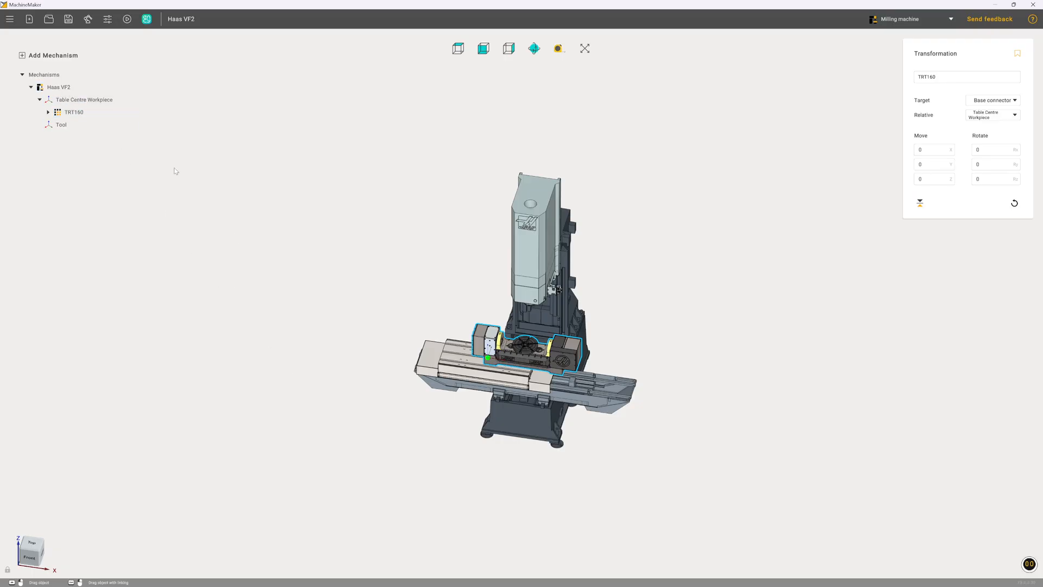
pyautogui.scroll(1, 468, 357)
pyautogui.scroll(8, 468, 356)
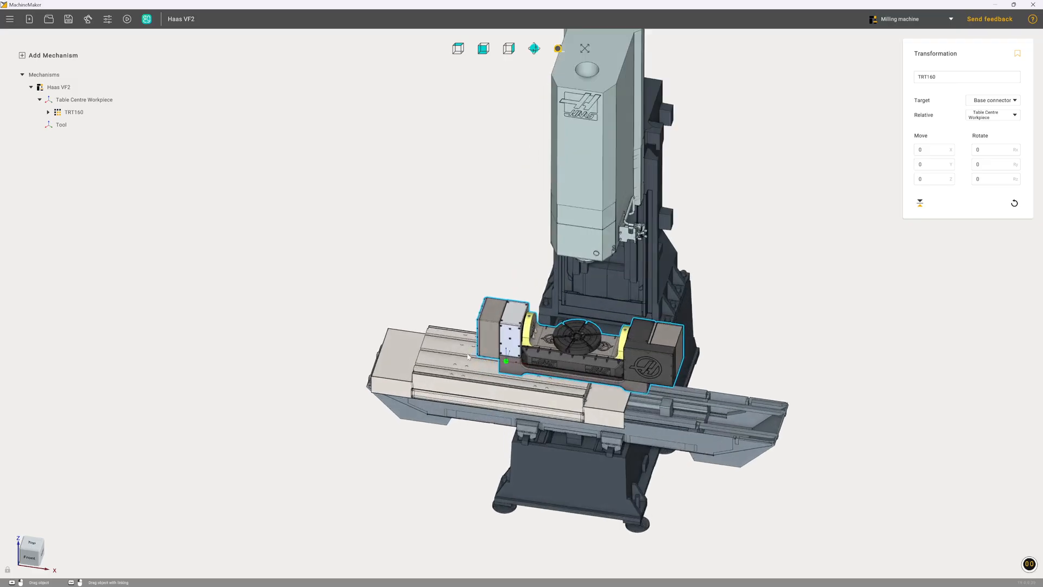
pyautogui.moveTo(550, 365); pyautogui.dragTo(550, 387, button='middle')
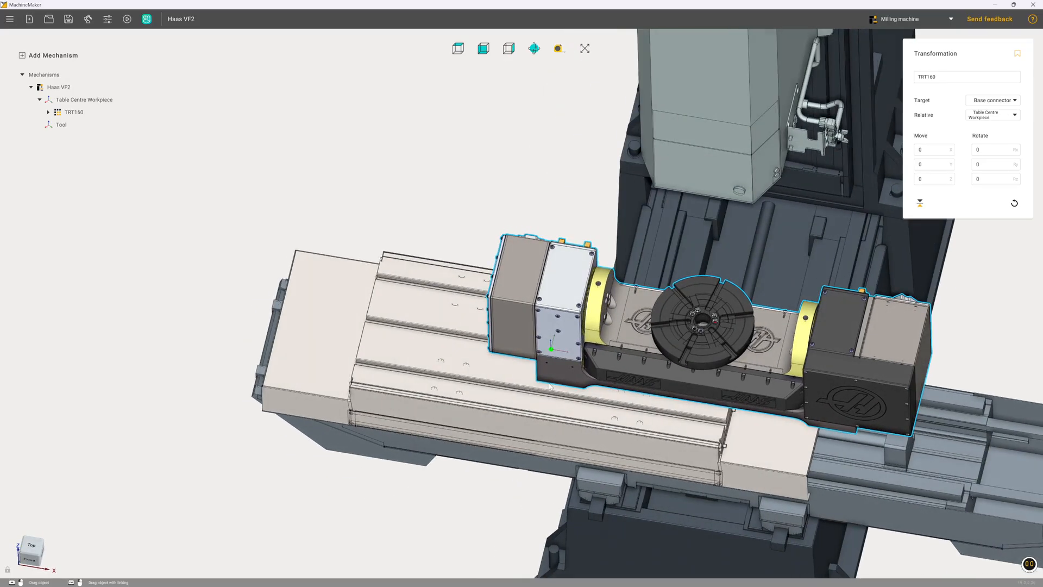
pyautogui.scroll(8, 368, 332)
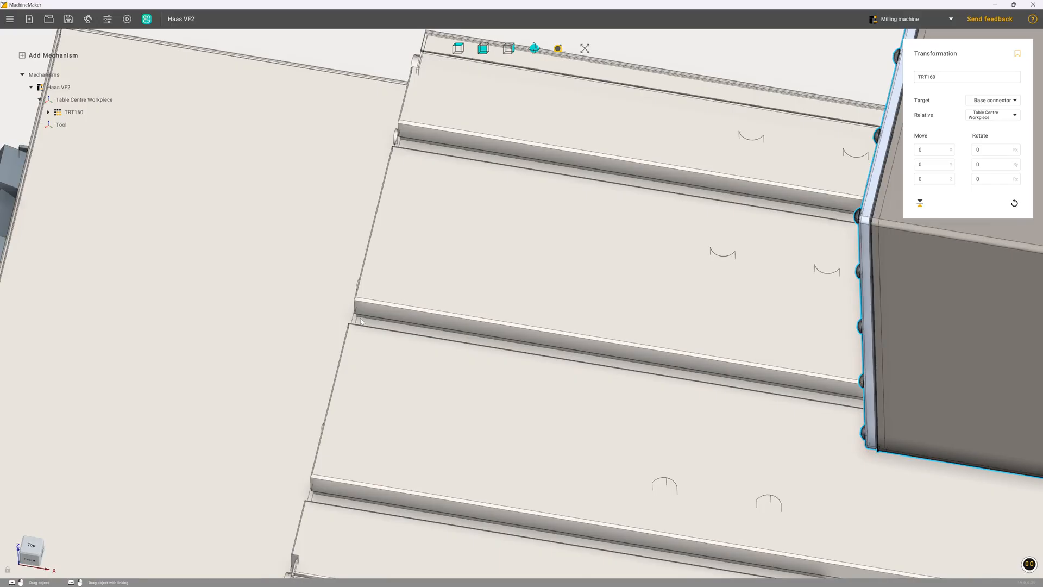
# Add an Assembly equipment connector to the Haas VF2's kinematics and place it under Axis X.
pyautogui.doubleClick(52, 87)
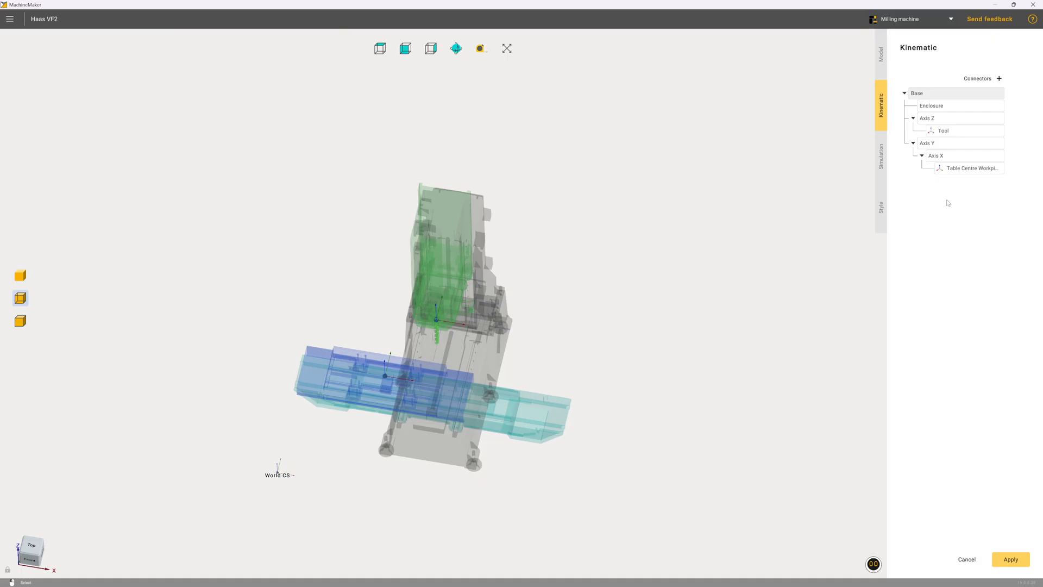
pyautogui.click(999, 79)
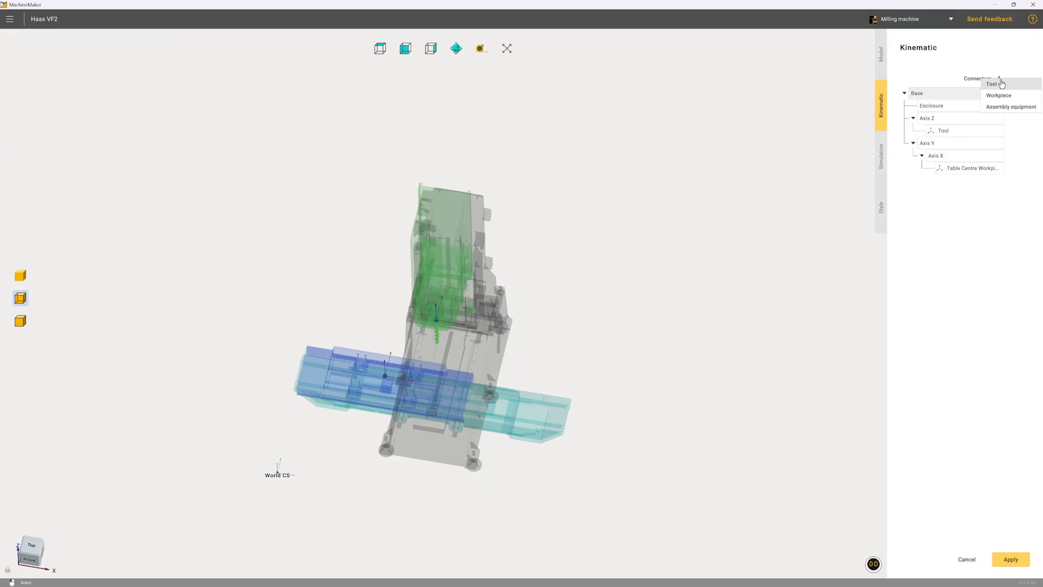
pyautogui.click(1007, 107)
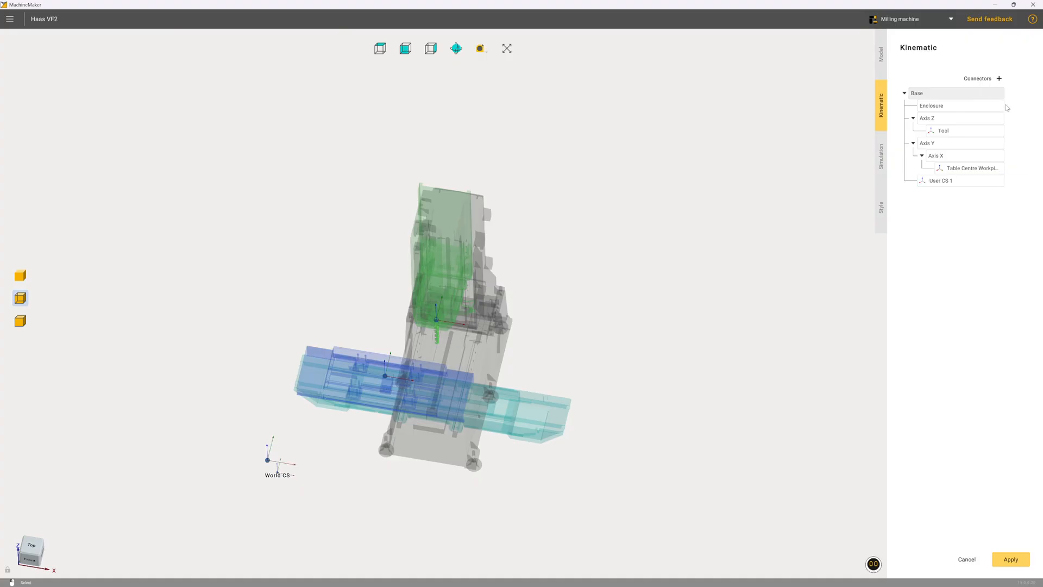
pyautogui.click(929, 184)
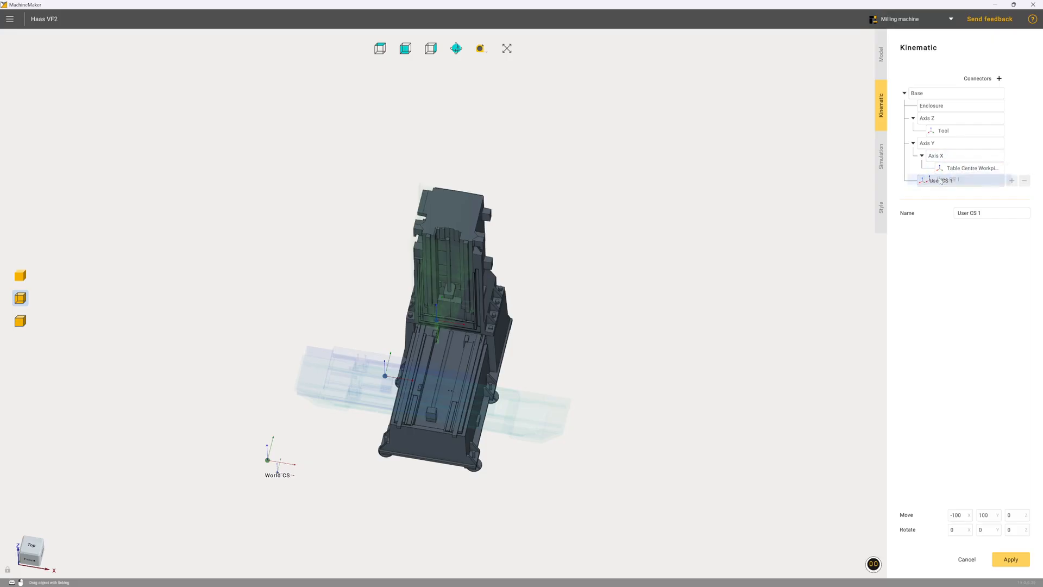
pyautogui.moveTo(955, 183); pyautogui.dragTo(937, 156)
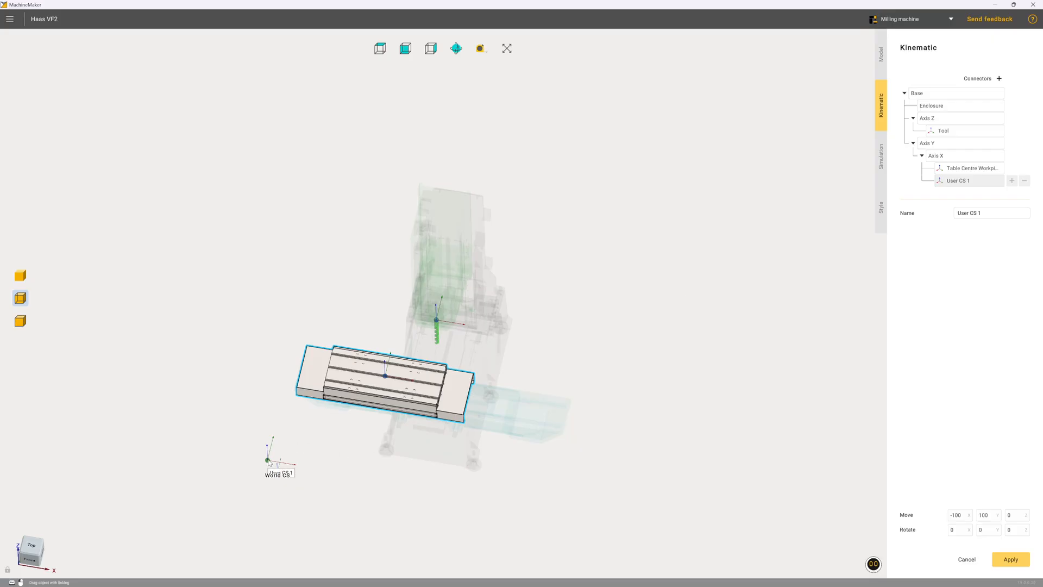
# Move the new connector onto the end corner of the table's middle T-slot, at X 320.374, Y 528.145, Z 852.799.
pyautogui.scroll(3, 270, 463)
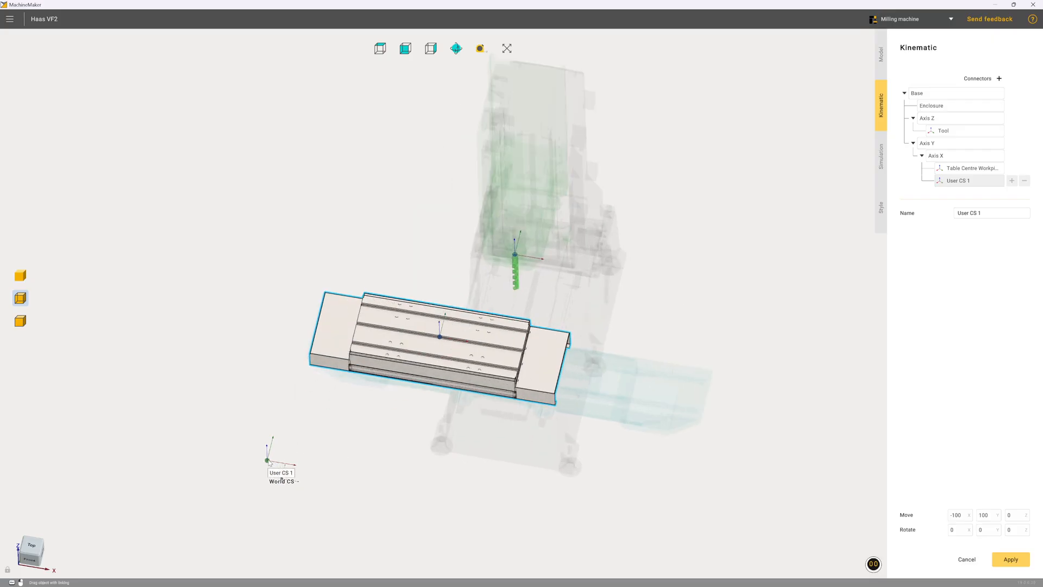
pyautogui.moveTo(270, 463)
pyautogui.mouseDown()
pyautogui.moveTo(317, 443)
pyautogui.moveTo(336, 365)
pyautogui.moveTo(386, 318)
pyautogui.moveTo(362, 321)
pyautogui.moveTo(333, 296)
pyautogui.moveTo(321, 305)
pyautogui.mouseUp()
pyautogui.scroll(10, 363, 321)
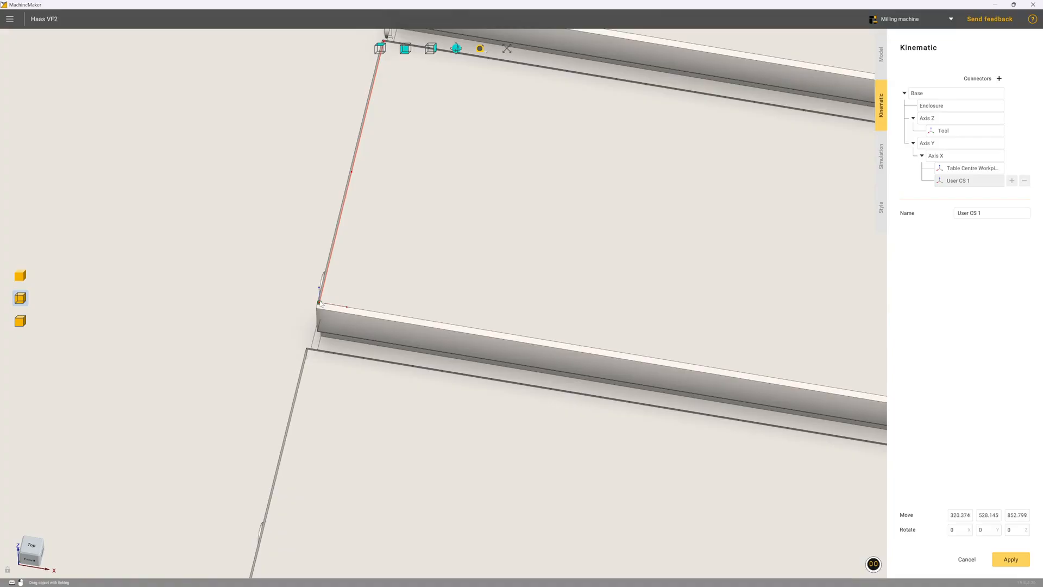
pyautogui.scroll(-5, 320, 304)
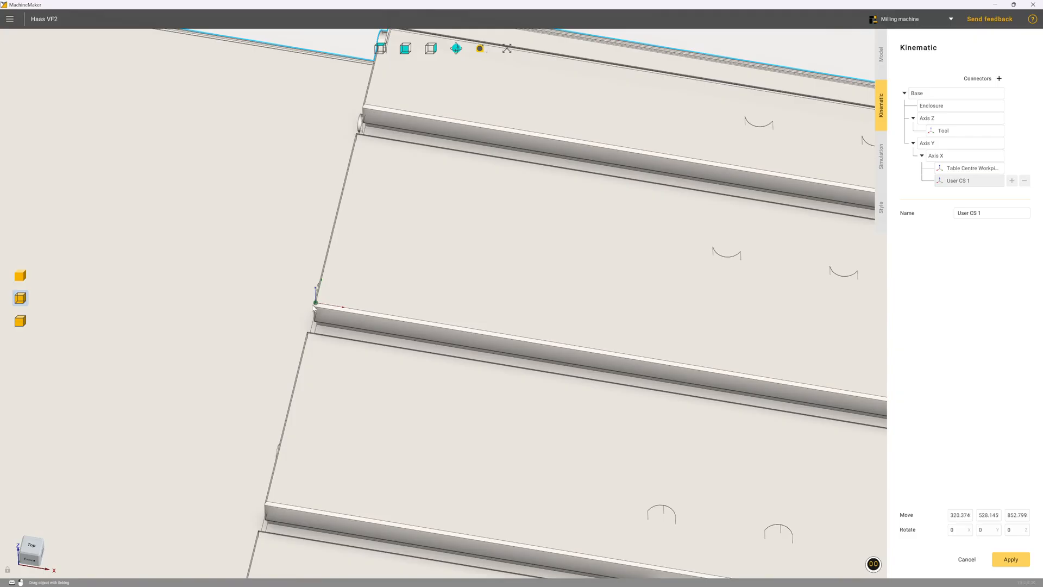
pyautogui.scroll(5, 314, 308)
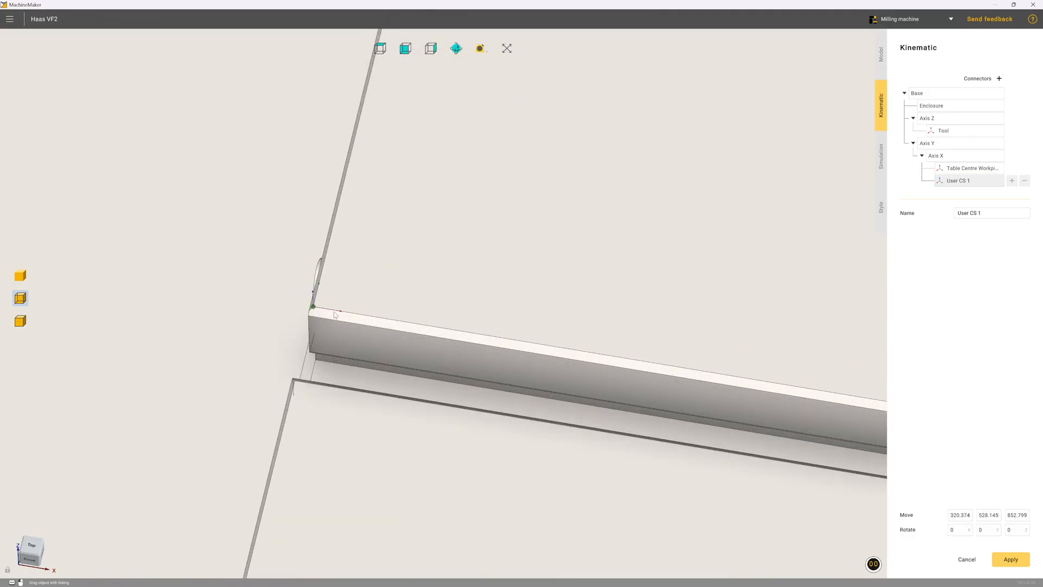
pyautogui.scroll(-3, 320, 315)
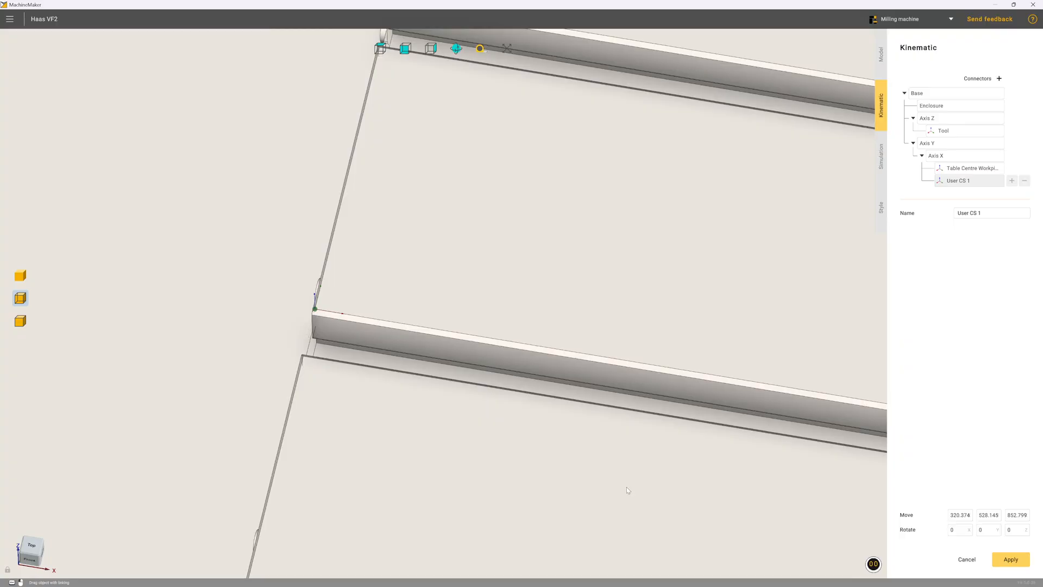
# Offset the connector by -(19.05/2) in Y to the slot centre and by +100 in X, giving X 420.374, Y 518.62.
pyautogui.click(993, 517)
pyautogui.write('-(19.0')
pyautogui.write('5/2')
pyautogui.write(')')
pyautogui.click(962, 516)
pyautogui.write('+100')
pyautogui.click(1005, 559)
# Name the new connector Trunnion Mount Point and apply the Haas VF2's kinematic changes.
pyautogui.tripleClick(984, 215)
pyautogui.write('Trunnion Base')
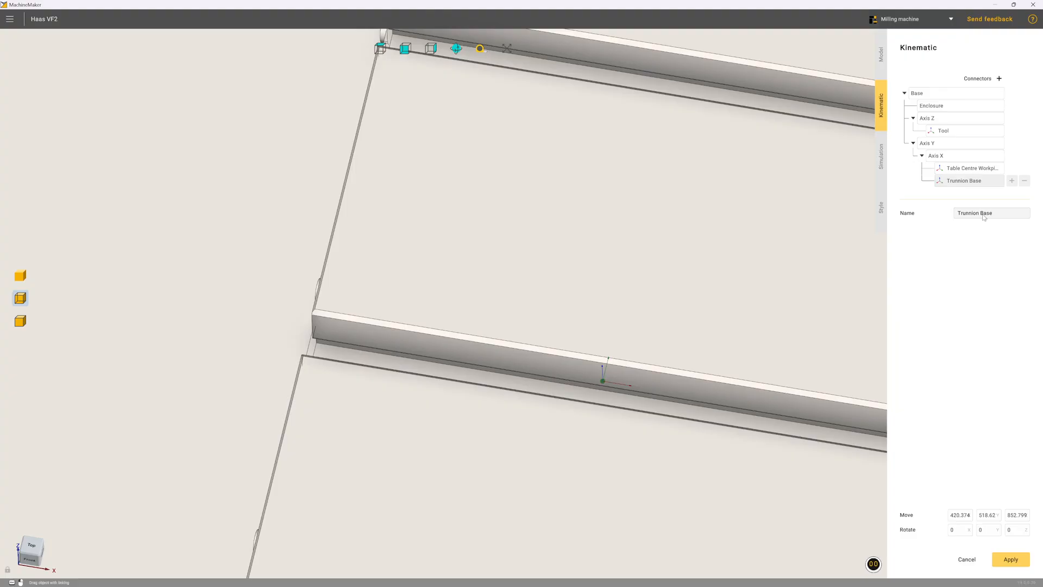
pyautogui.press('BackSpace')
pyautogui.press('BackSpace')
pyautogui.press('BackSpace')
pyautogui.press('BackSpace')
pyautogui.write('Mount Point')
pyautogui.click(1016, 565)
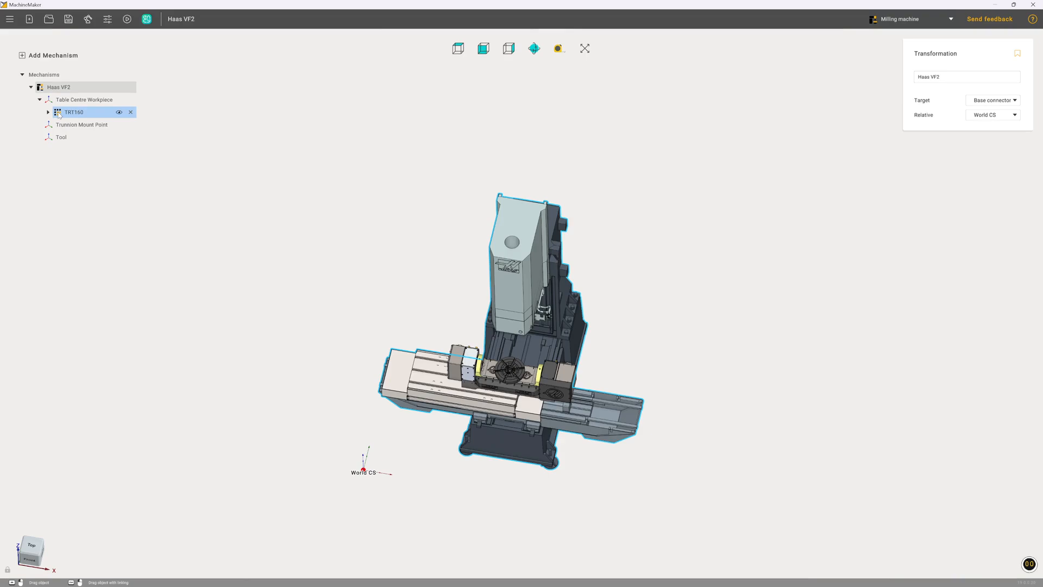
# Reattach the TRT160 to the Trunnion Mount Point connector and inspect how it sits on the table.
pyautogui.moveTo(59, 113); pyautogui.dragTo(81, 128)
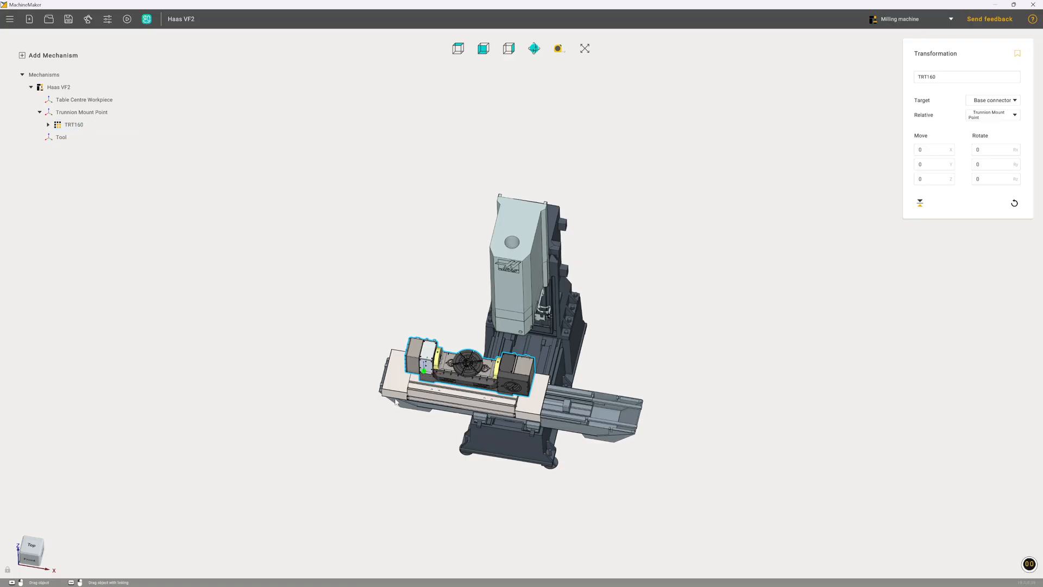
pyautogui.scroll(2, 423, 381)
pyautogui.scroll(5, 423, 381)
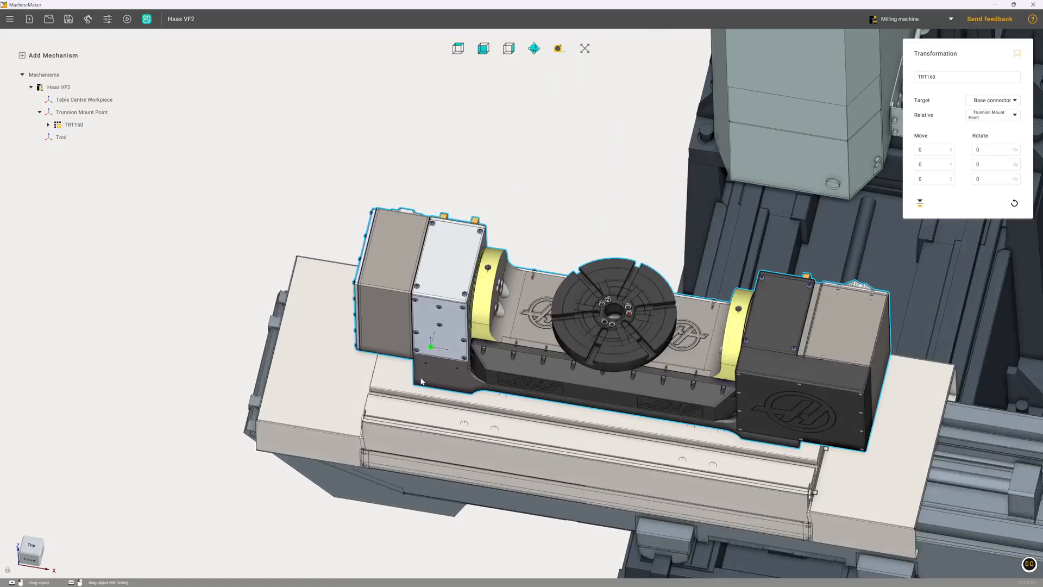
pyautogui.moveTo(423, 382); pyautogui.dragTo(418, 353, button='middle')
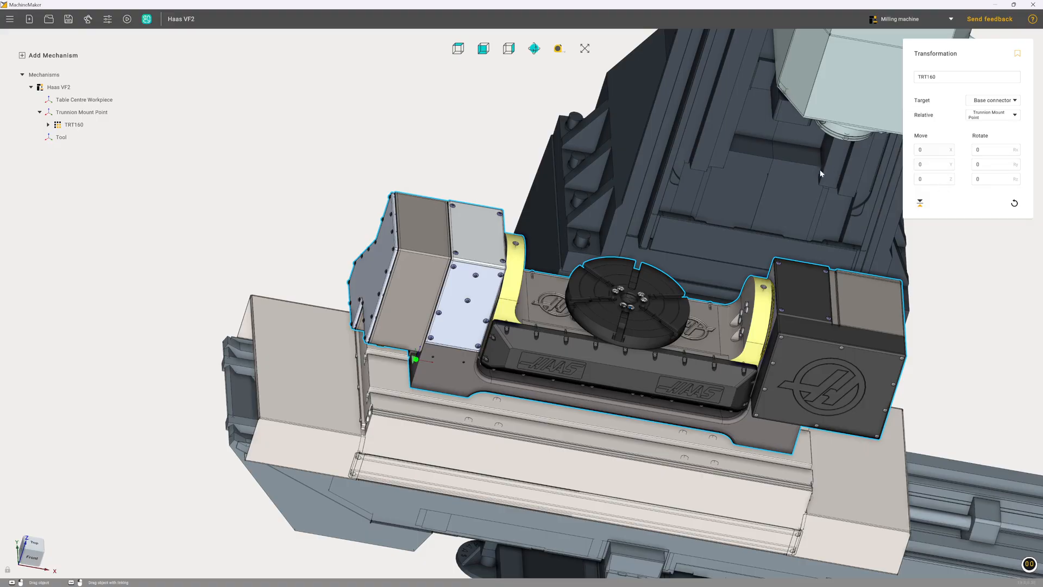
pyautogui.moveTo(476, 173)
pyautogui.mouseDown(button='middle')
pyautogui.moveTo(410, 170)
pyautogui.moveTo(432, 161)
pyautogui.moveTo(489, 185)
pyautogui.mouseUp(button='middle')
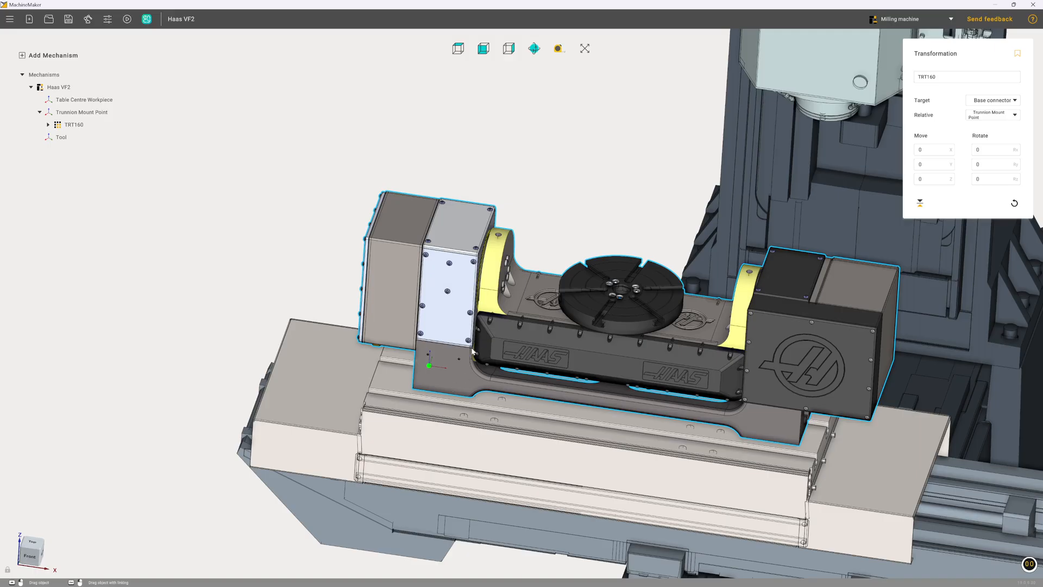
pyautogui.scroll(-5, 472, 352)
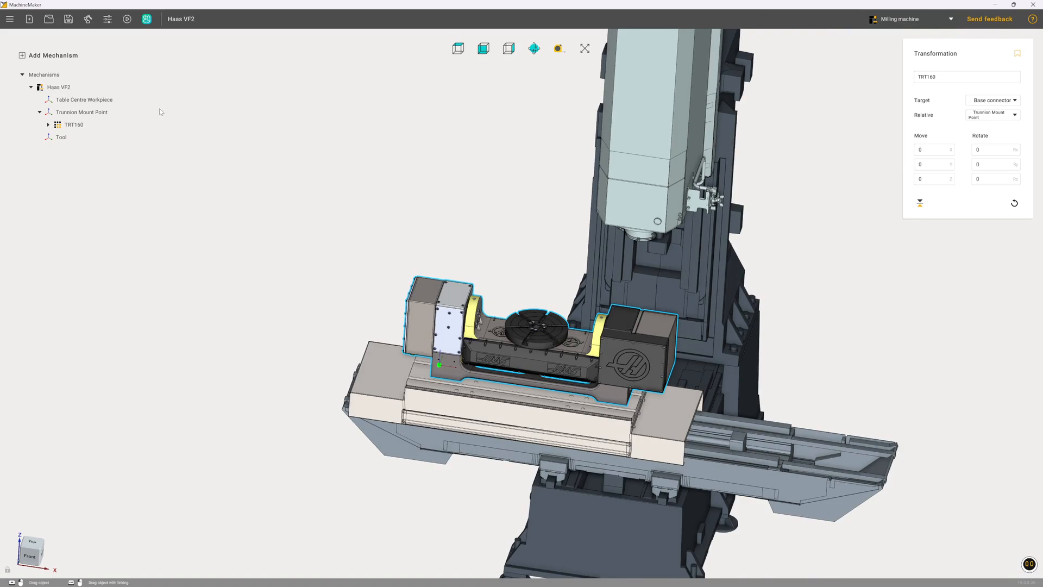
# Run the simulation demos of the Haas VF2's linear axes and the TRT160's rotary axes, then close the simulation.
pyautogui.click(126, 19)
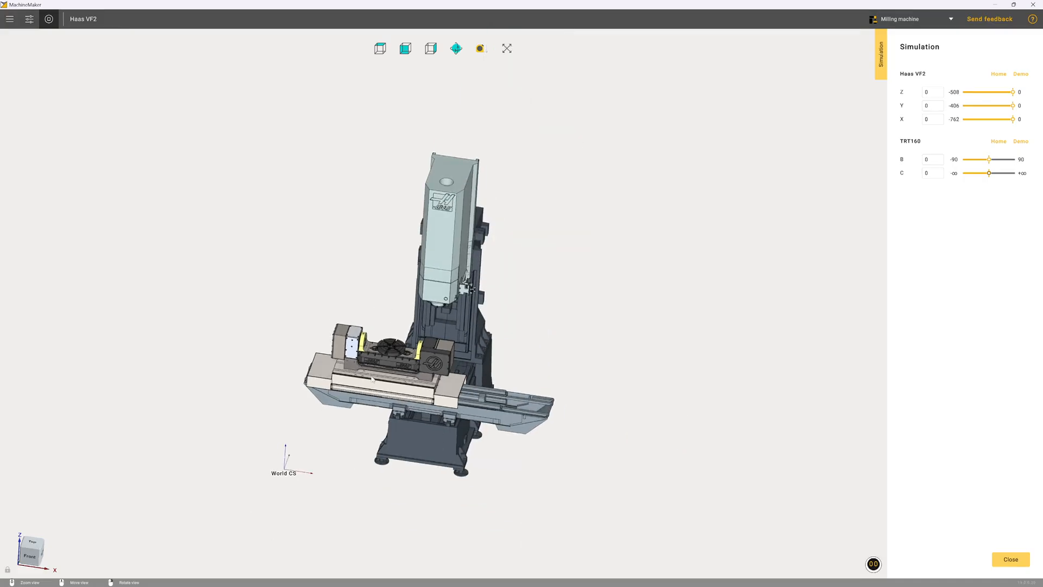
pyautogui.scroll(3, 372, 378)
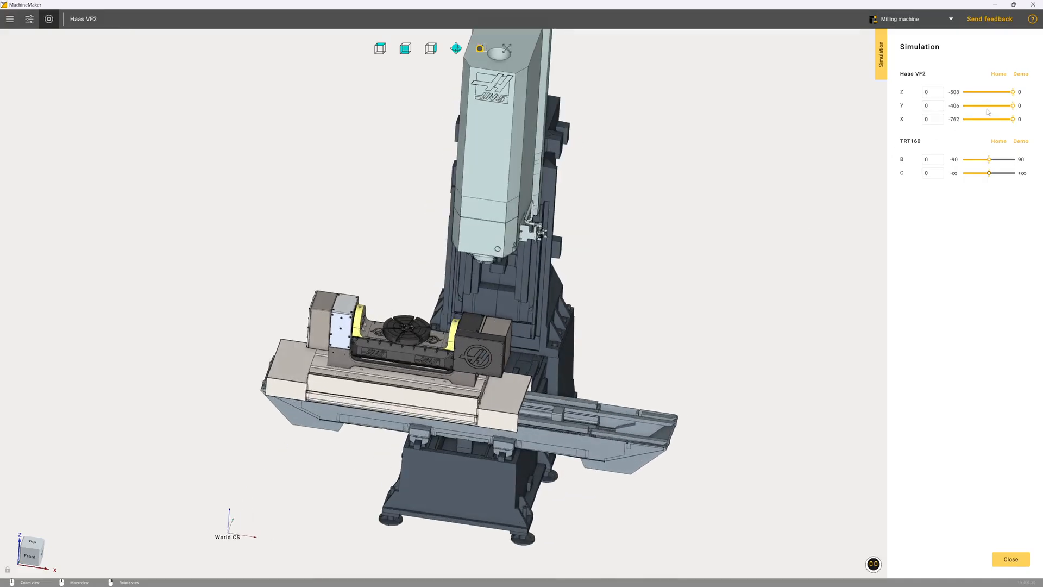
pyautogui.click(1020, 77)
pyautogui.scroll(5, 408, 328)
pyautogui.scroll(2, 408, 328)
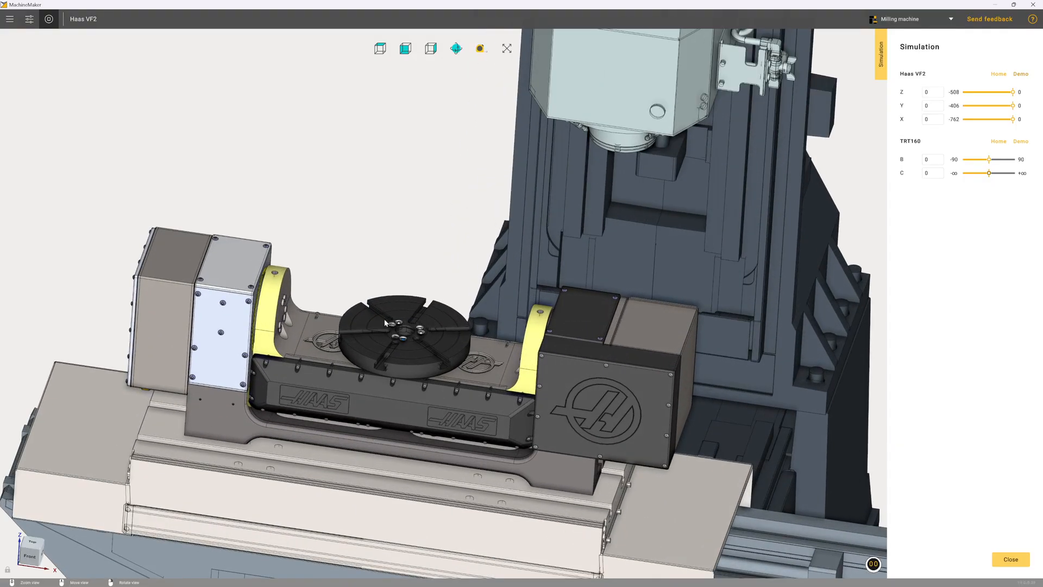
pyautogui.click(1019, 143)
pyautogui.click(1009, 559)
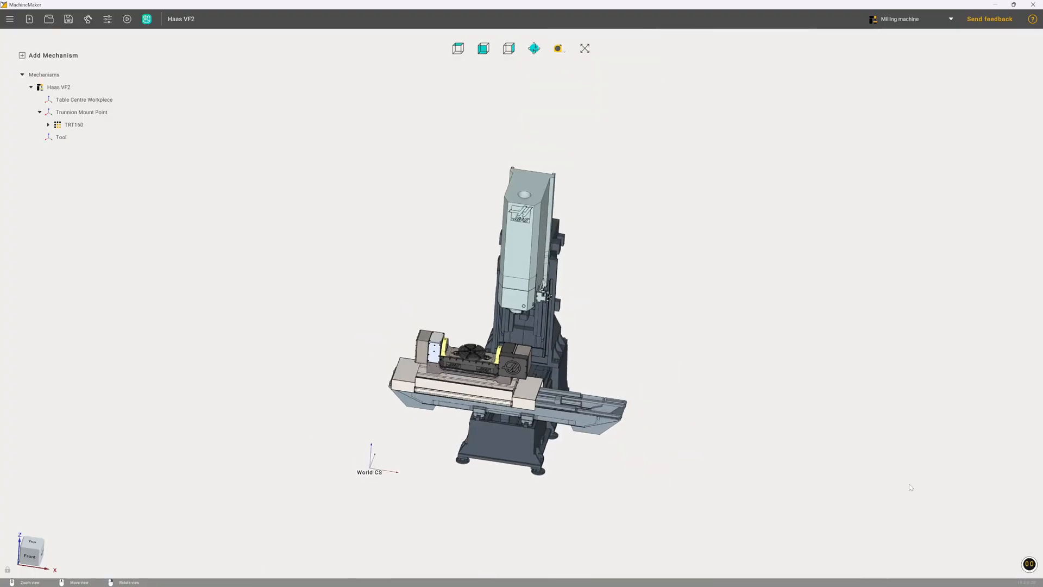
# Set the TRT160's colour style to Gunmetal and apply it.
pyautogui.doubleClick(75, 125)
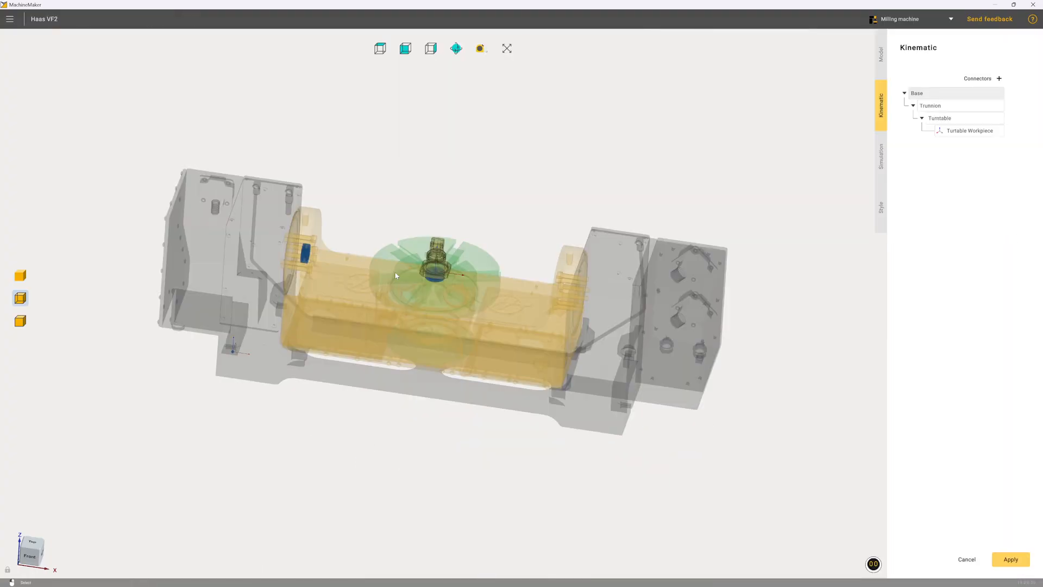
pyautogui.click(880, 216)
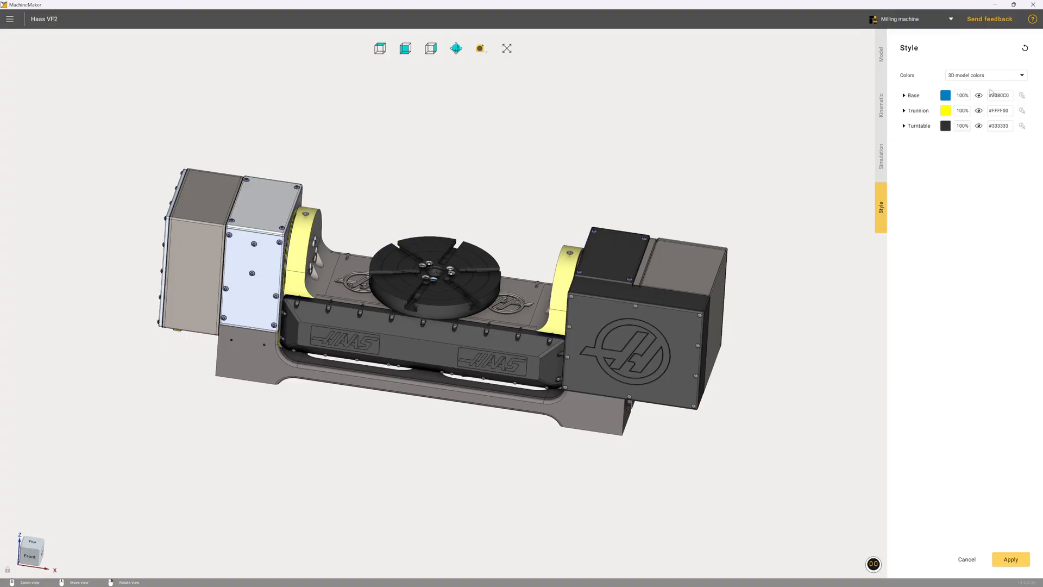
pyautogui.click(978, 75)
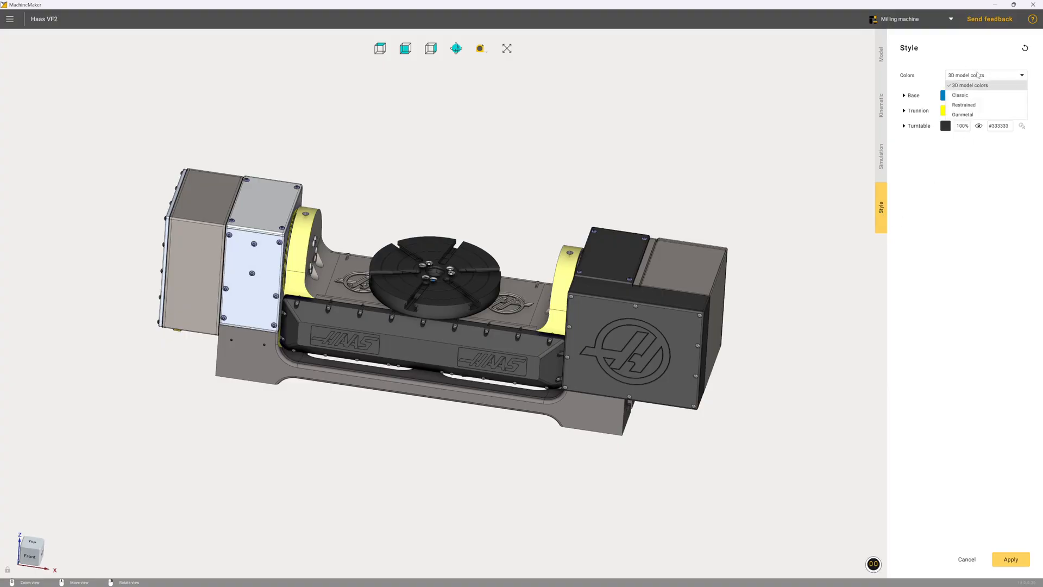
pyautogui.click(963, 115)
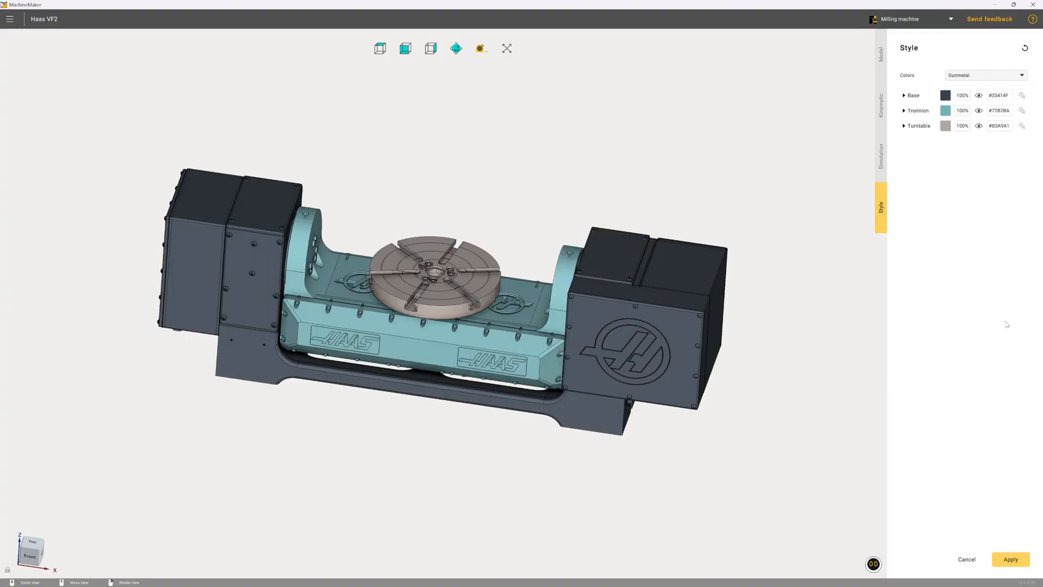
pyautogui.click(1010, 559)
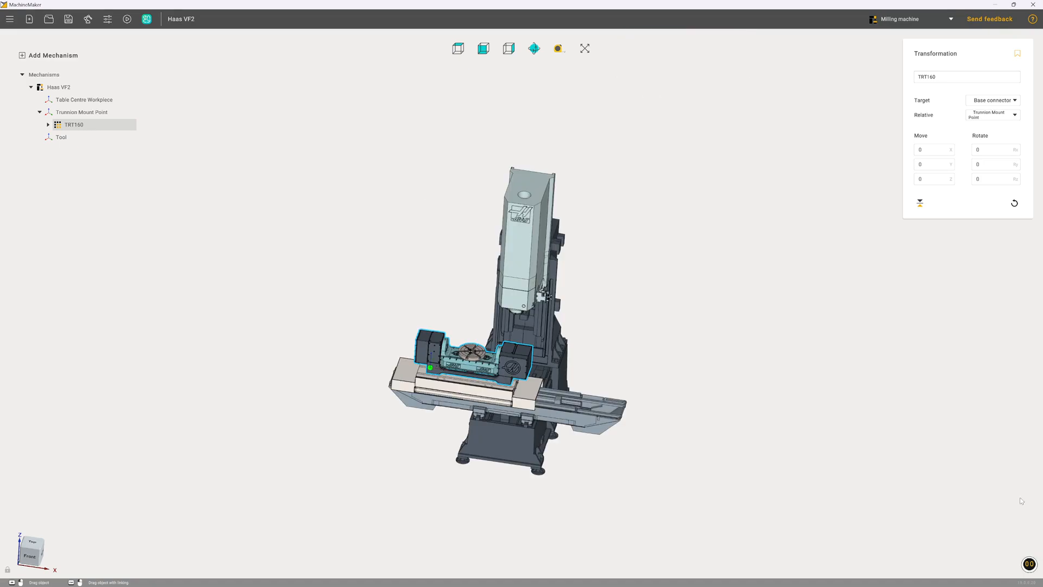
pyautogui.click(720, 416)
pyautogui.scroll(5, 484, 368)
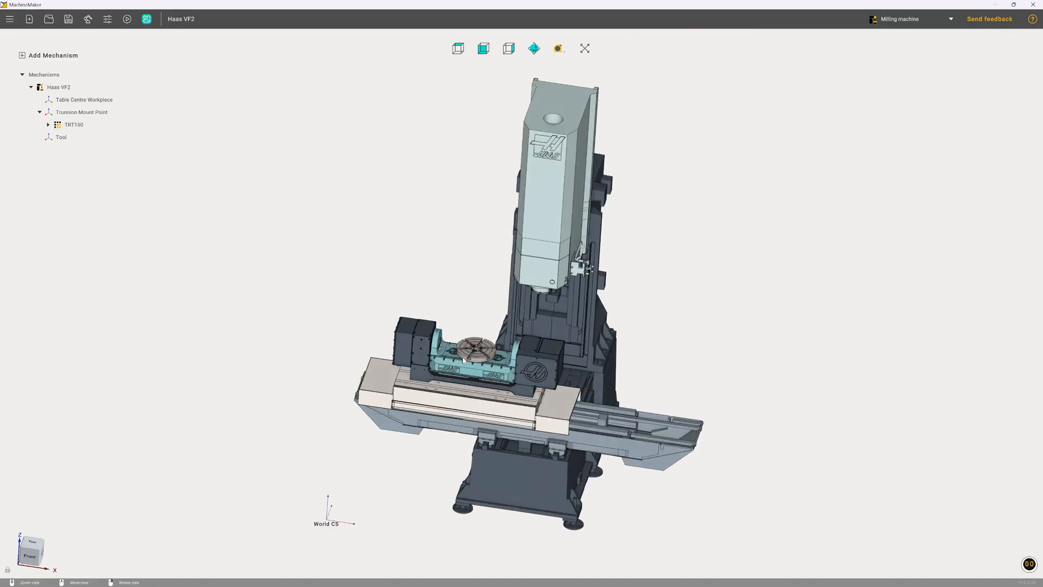